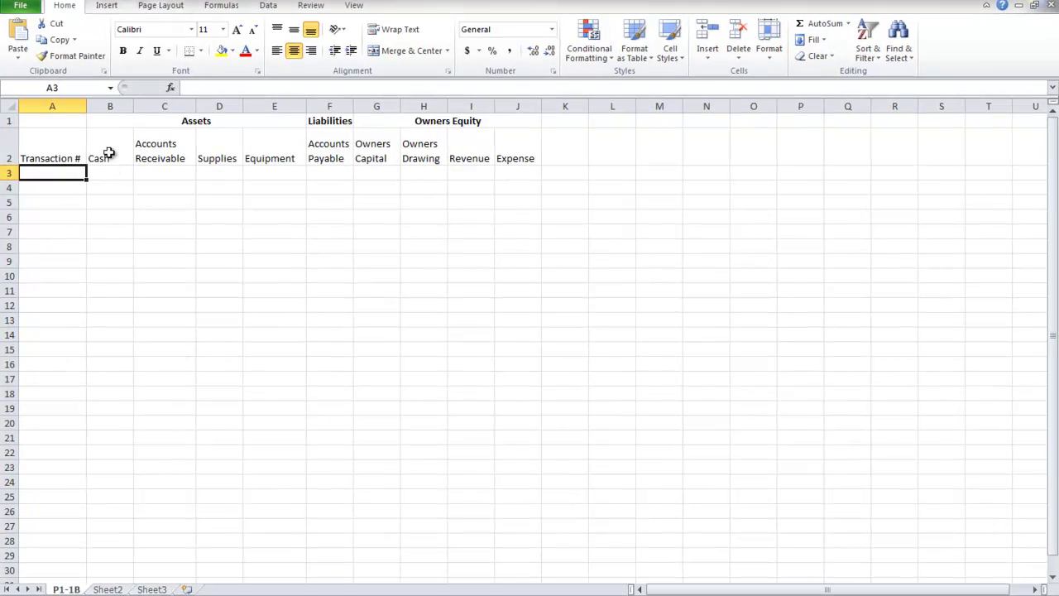
# Step: Review the column headings from Cash through Expense
pyautogui.click(151, 156)
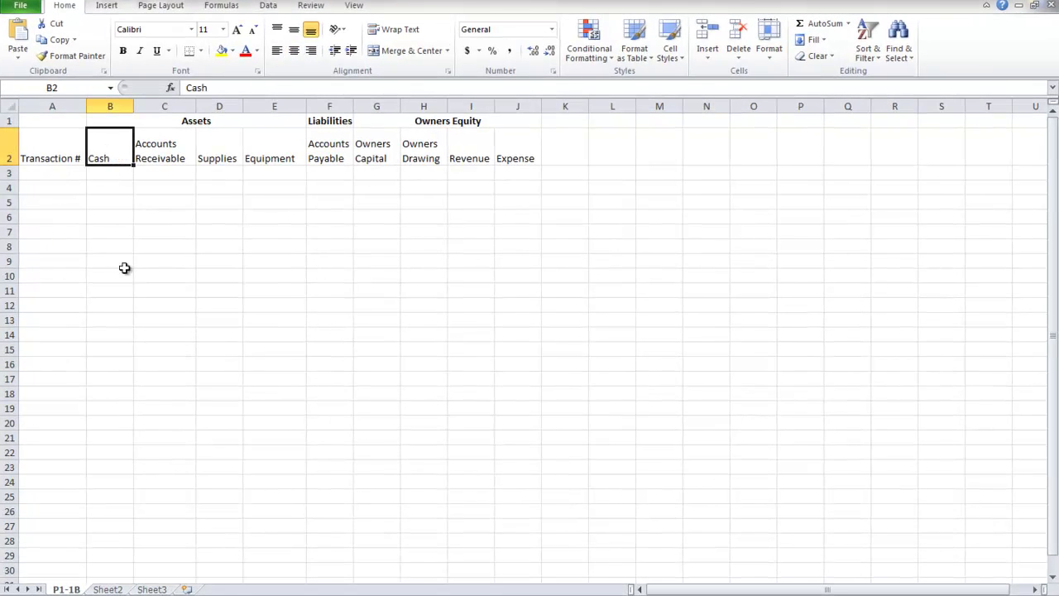
pyautogui.click(165, 157)
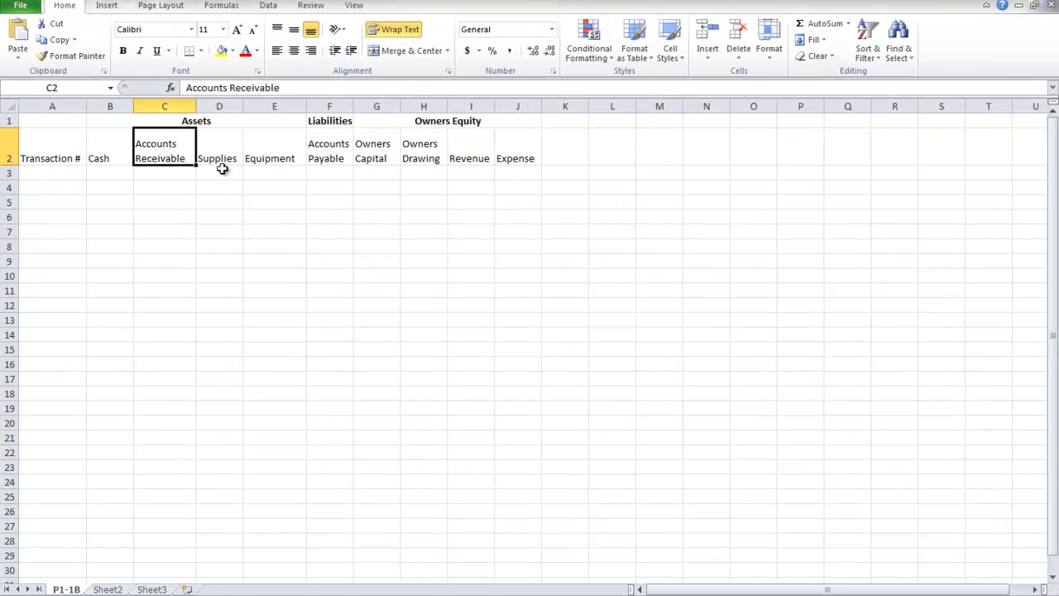
pyautogui.click(222, 162)
pyautogui.click(282, 158)
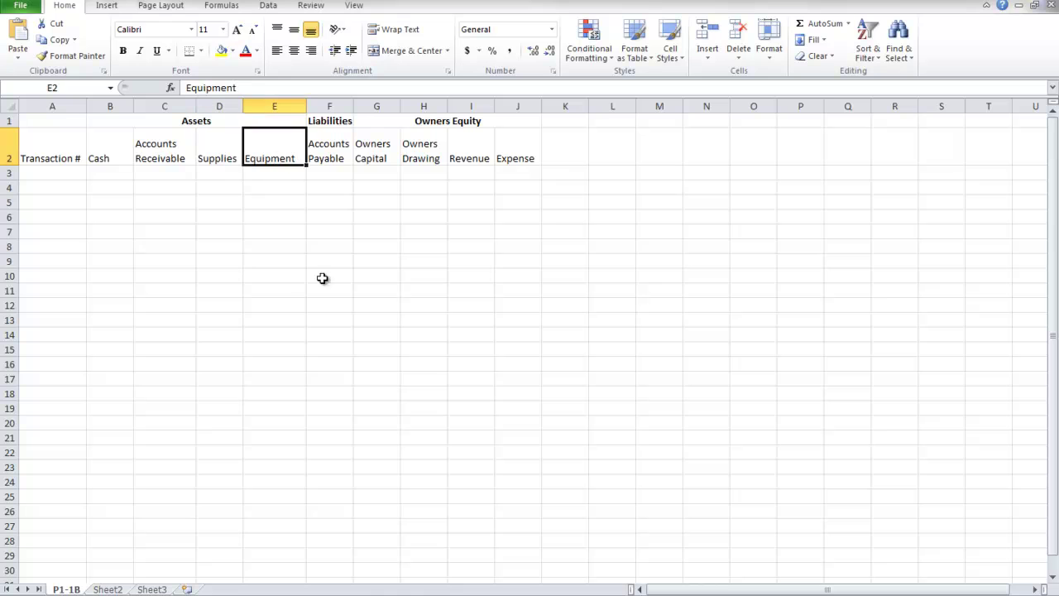
pyautogui.click(328, 148)
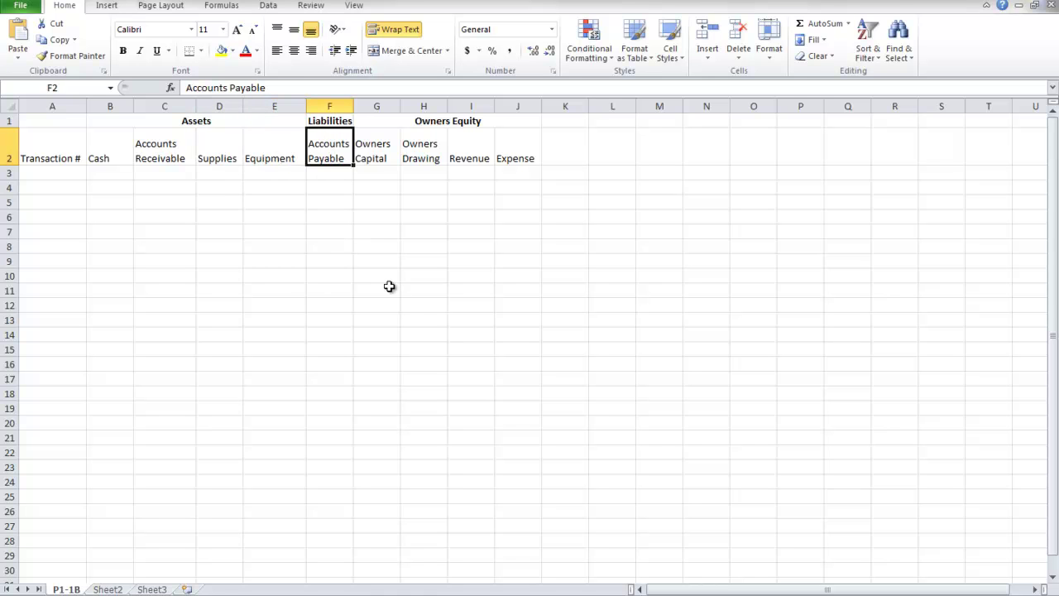
pyautogui.click(375, 153)
pyautogui.click(425, 143)
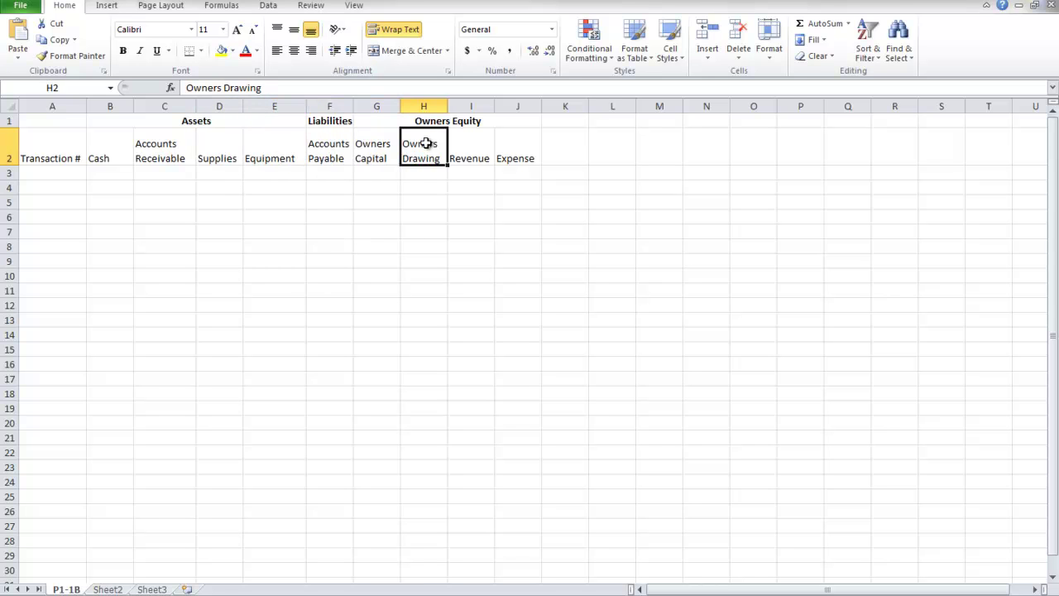
pyautogui.click(470, 154)
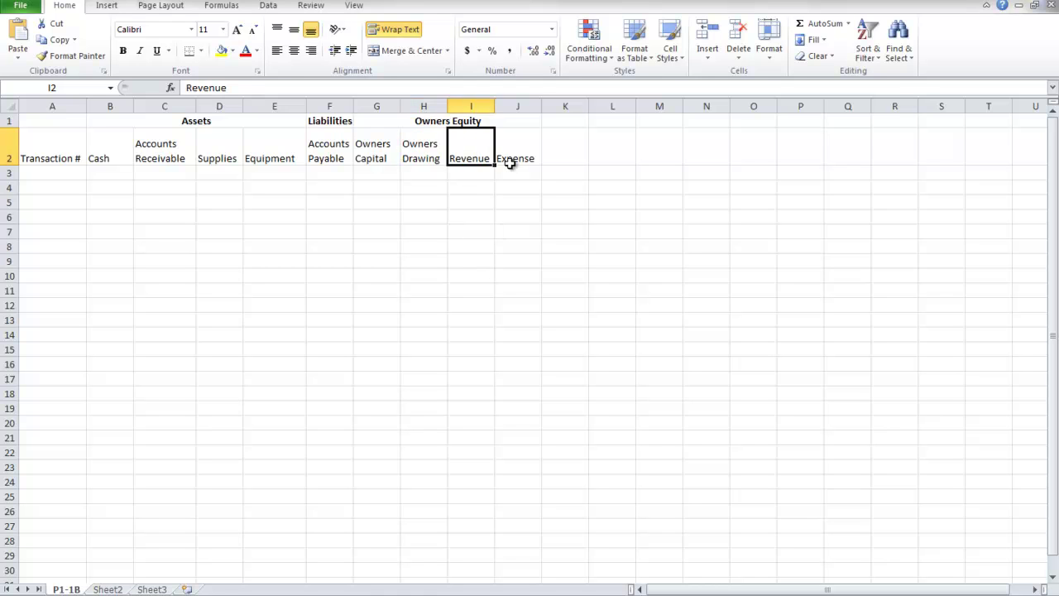
pyautogui.click(528, 142)
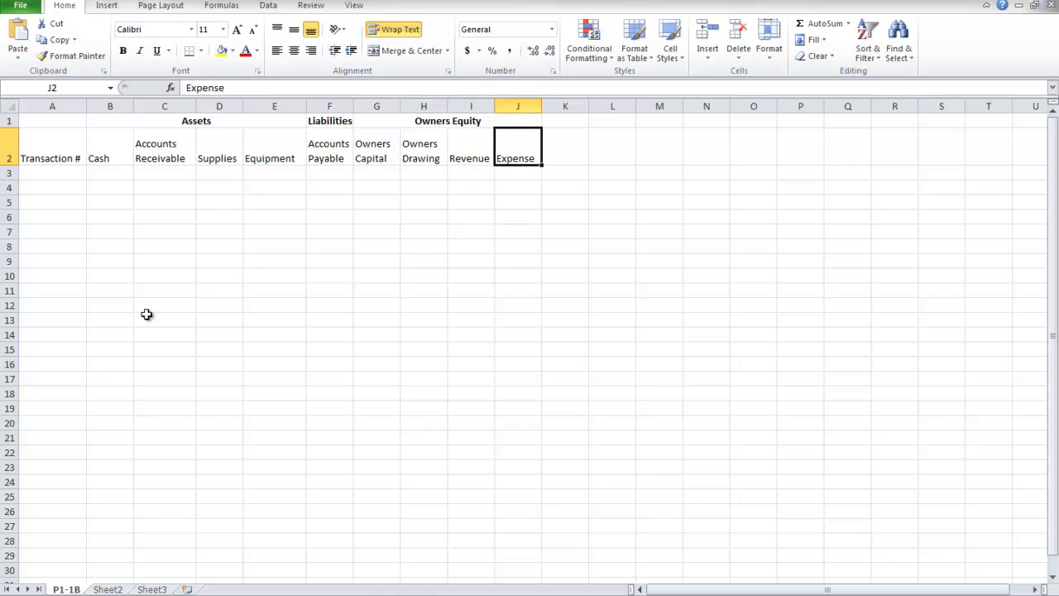
# Step: Enter transaction 1 in row 3: $15,000 under Cash and $15,000 under Owners Capital
pyautogui.click(53, 173)
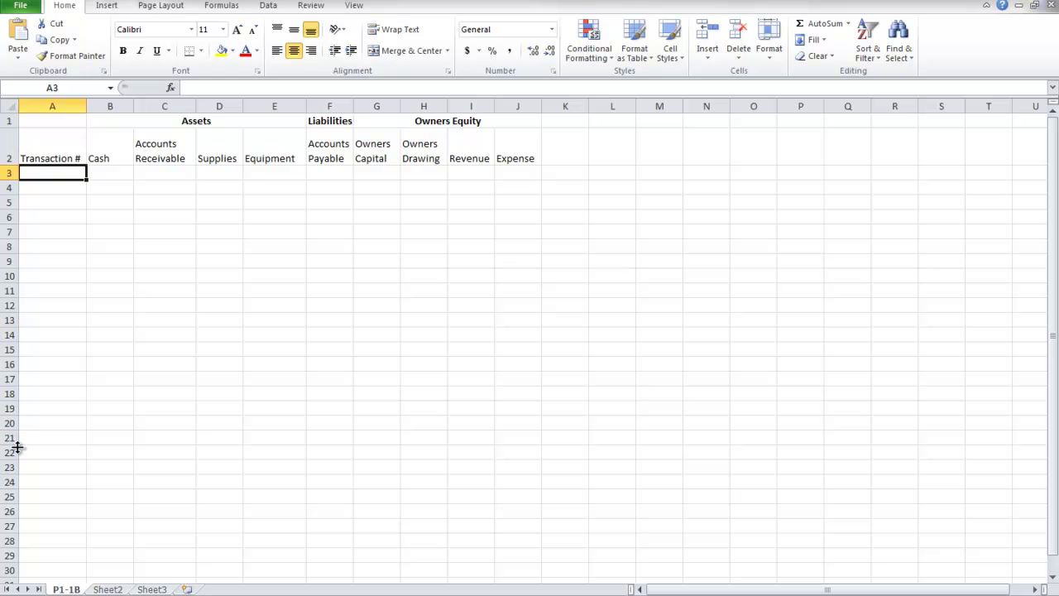
pyautogui.write('1')
pyautogui.click(117, 179)
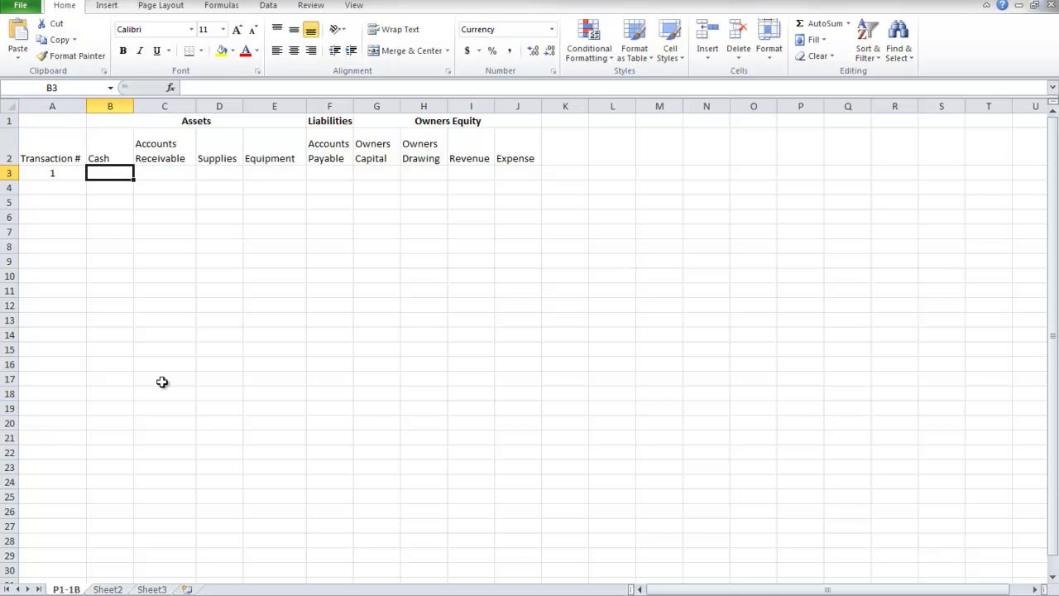
pyautogui.write('$15,000')
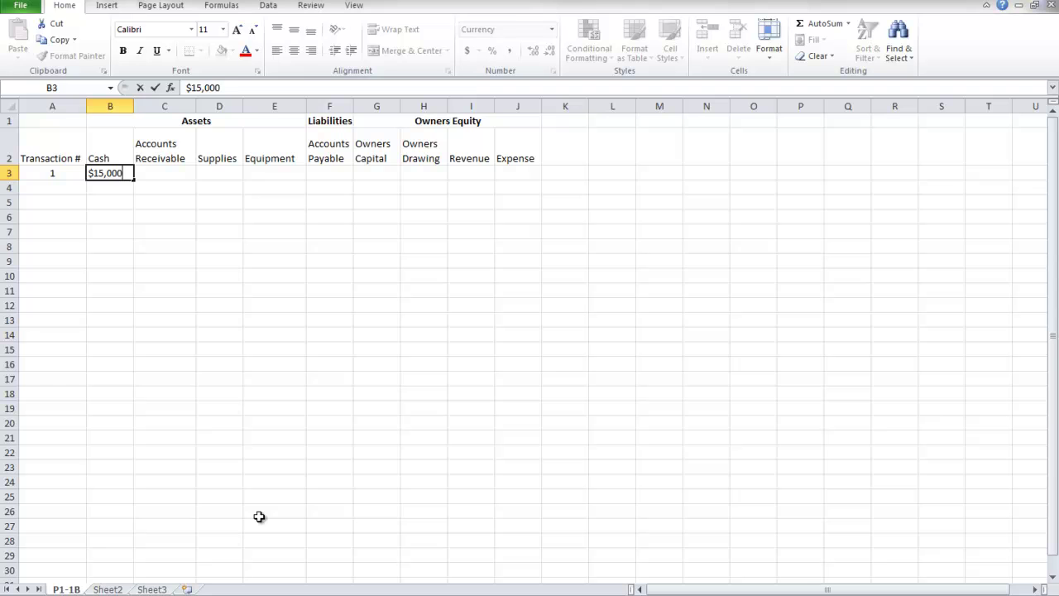
pyautogui.press('Return')
pyautogui.press('Up')
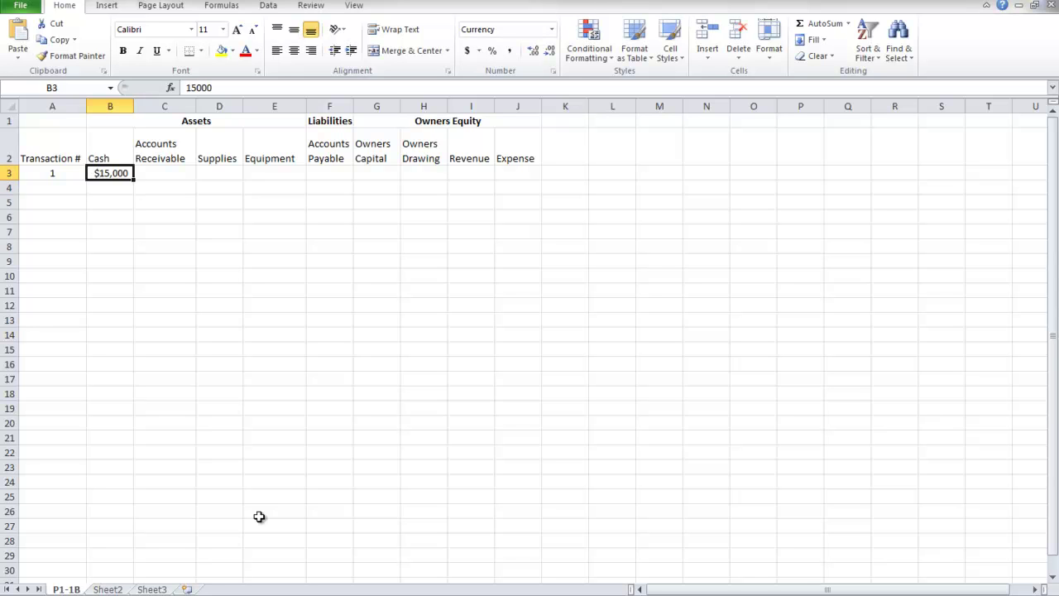
pyautogui.press('Right')
pyautogui.press('Right')
pyautogui.press('Right')
pyautogui.press('Right')
pyautogui.press('Right')
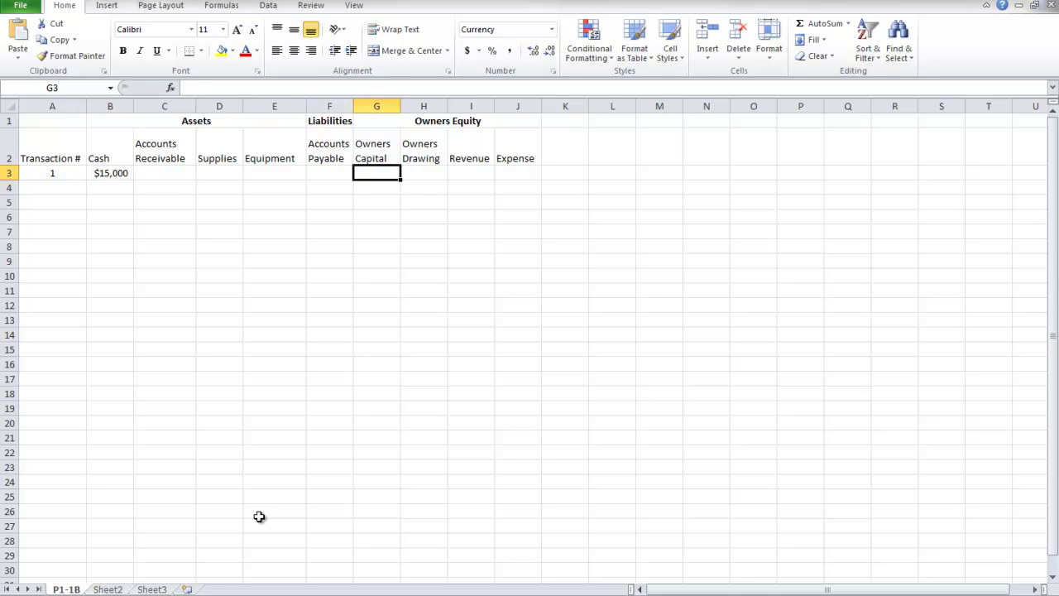
pyautogui.write('$15,000')
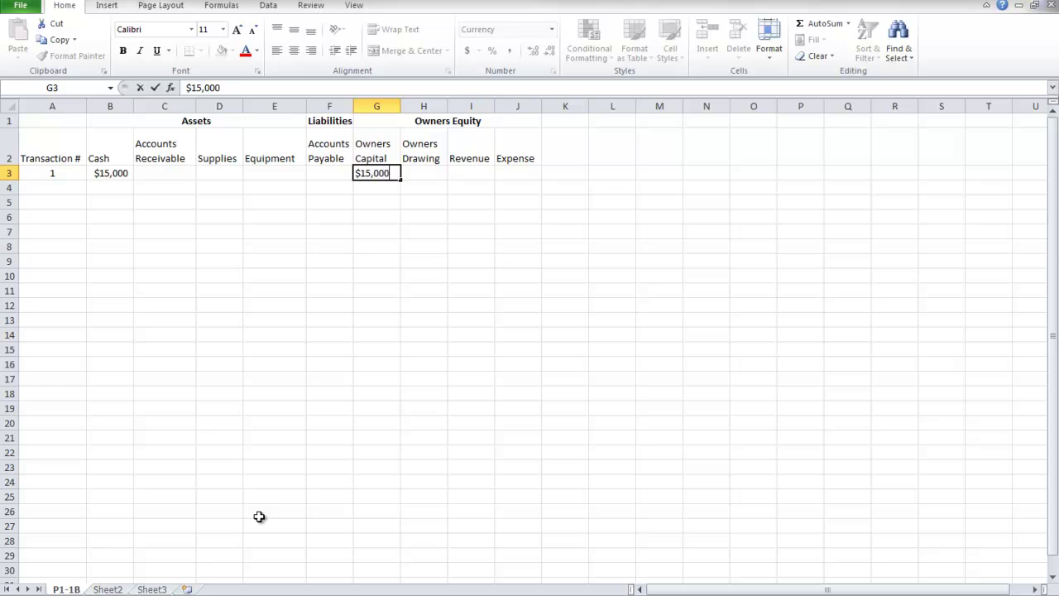
pyautogui.press('Return')
pyautogui.press('Left')
pyautogui.press('Left')
pyautogui.press('Left')
pyautogui.press('Left')
pyautogui.press('Left')
pyautogui.press('Left')
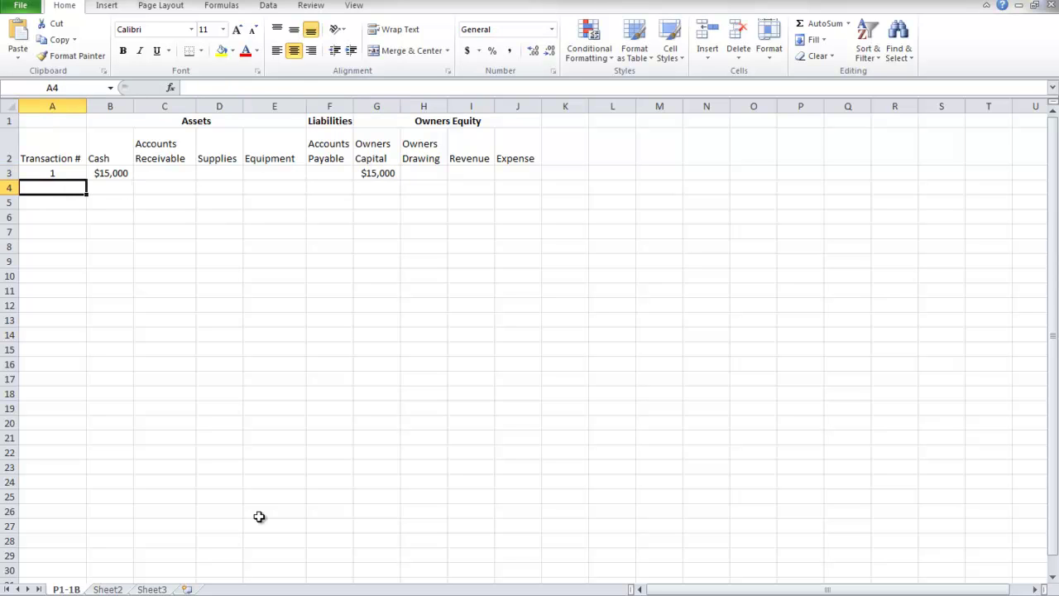
# Step: Enter transaction 2 in row 4: -600 in Cash and -$600 in Expense (J4)
pyautogui.write('2')
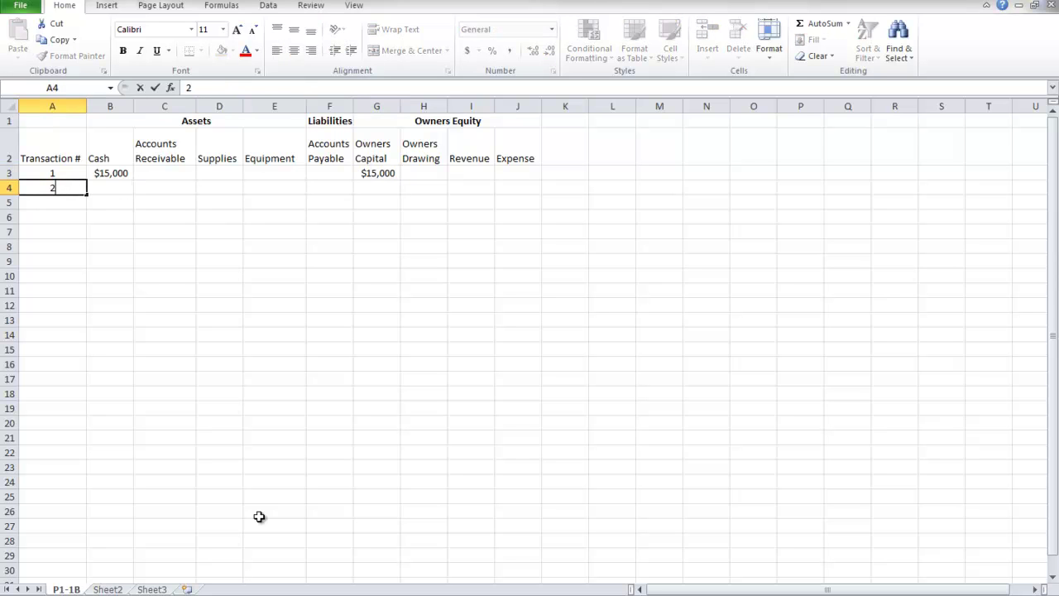
pyautogui.press('Tab')
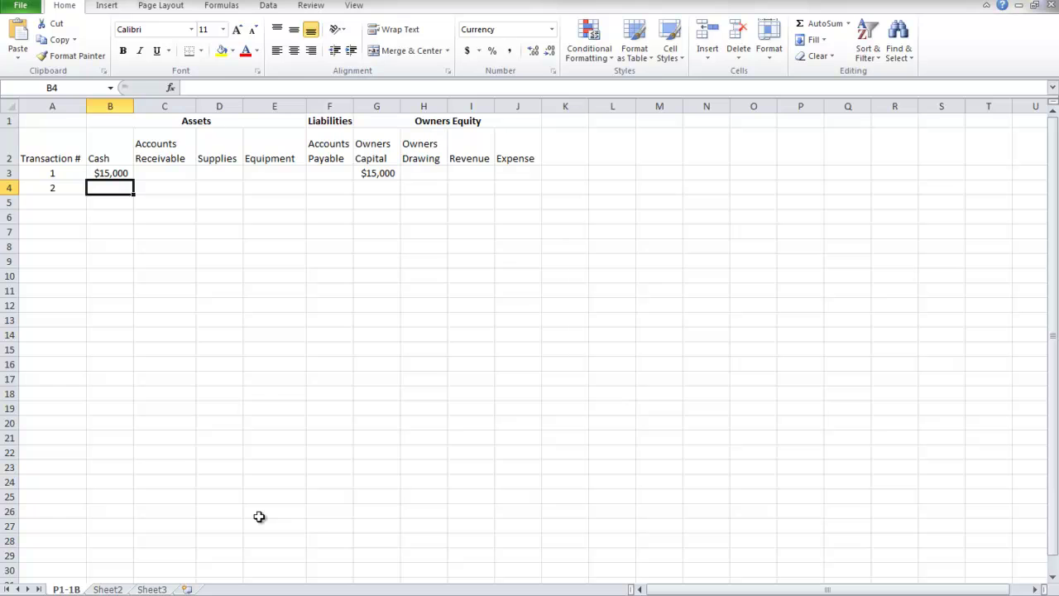
pyautogui.write('-')
pyautogui.write('600')
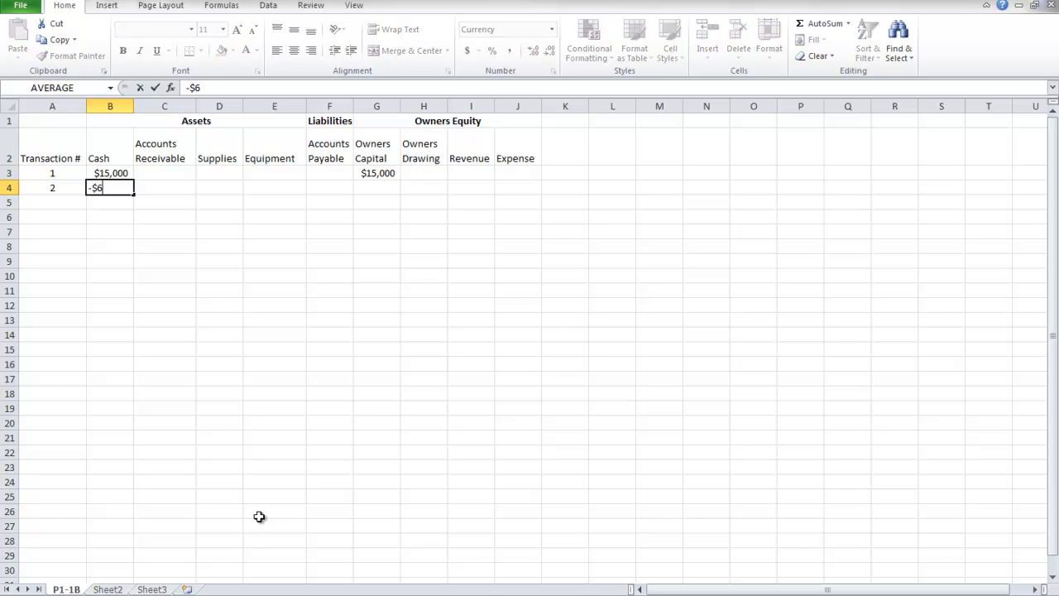
pyautogui.press('Tab')
pyautogui.press('Tab')
pyautogui.press('Tab')
pyautogui.press('Tab')
pyautogui.press('Tab')
pyautogui.press('Tab')
pyautogui.press('Tab')
pyautogui.press('Tab')
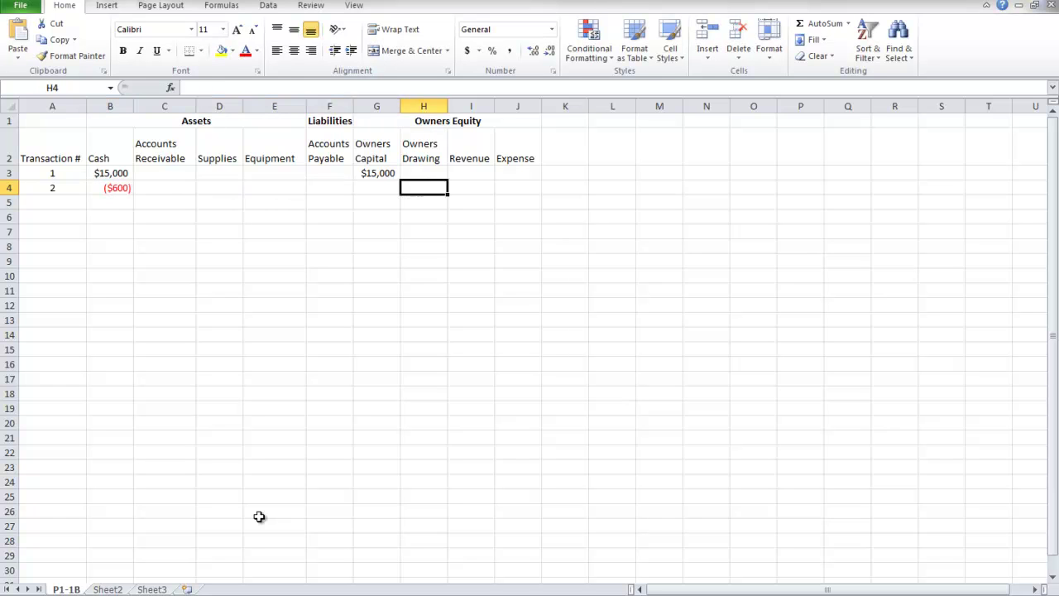
pyautogui.write('-')
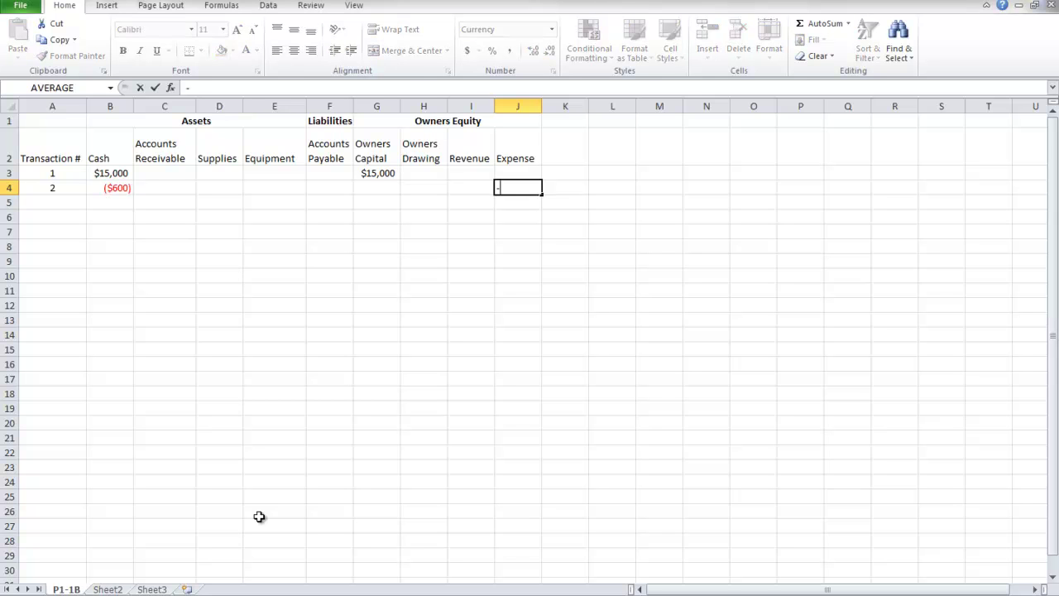
pyautogui.write('$600')
pyautogui.press('Return')
pyautogui.press('Left')
pyautogui.press('Left')
pyautogui.press('Left')
pyautogui.press('Left')
pyautogui.press('Left')
pyautogui.press('Left')
pyautogui.press('Left')
pyautogui.press('Left')
pyautogui.press('Left')
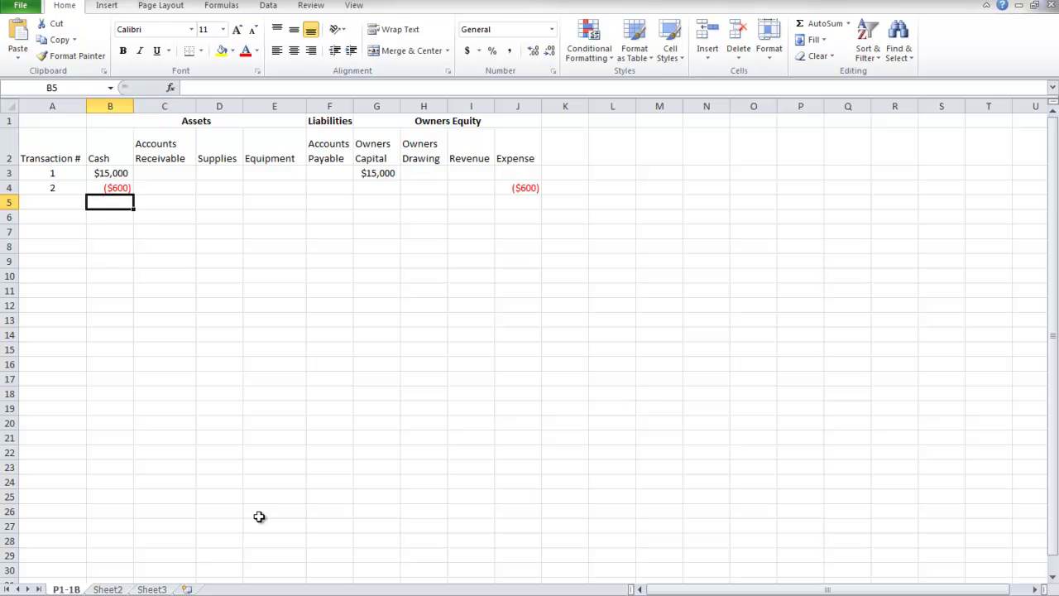
# Step: Enter transaction 3 in row 5: -$3,000 in Cash and $3,000 in Equipment (E5)
pyautogui.write('3')
pyautogui.press('Tab')
pyautogui.write('-$3')
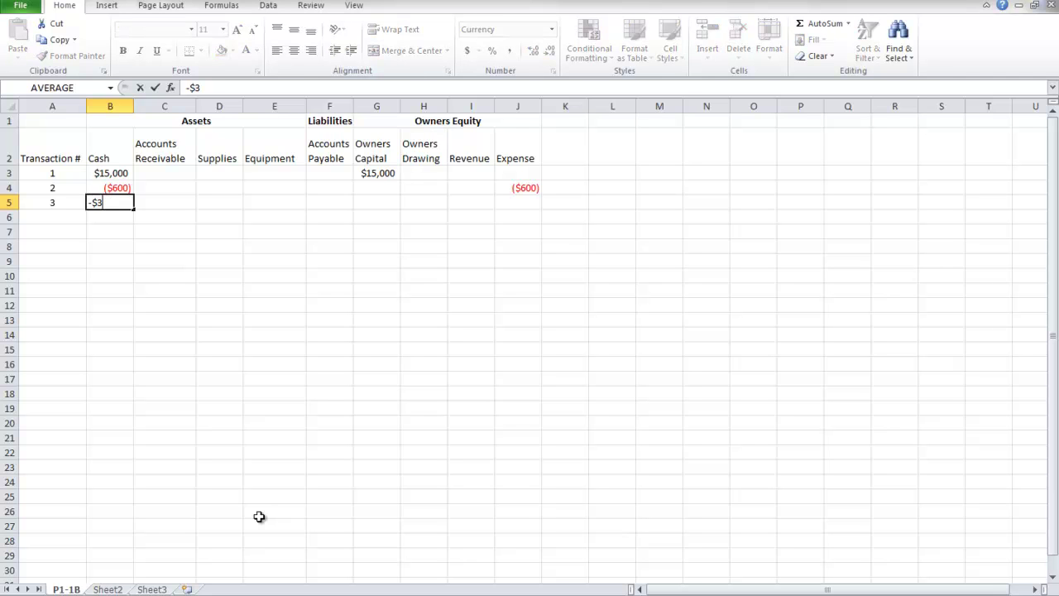
pyautogui.write(',0000')
pyautogui.press('Return')
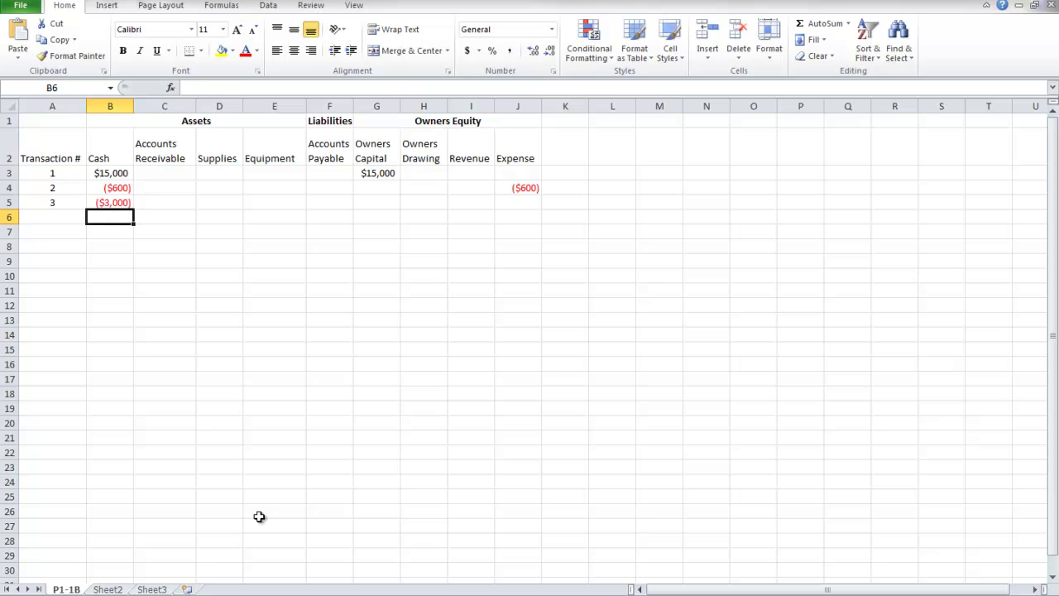
pyautogui.press('Up')
pyautogui.press('Right')
pyautogui.press('Right')
pyautogui.press('Right')
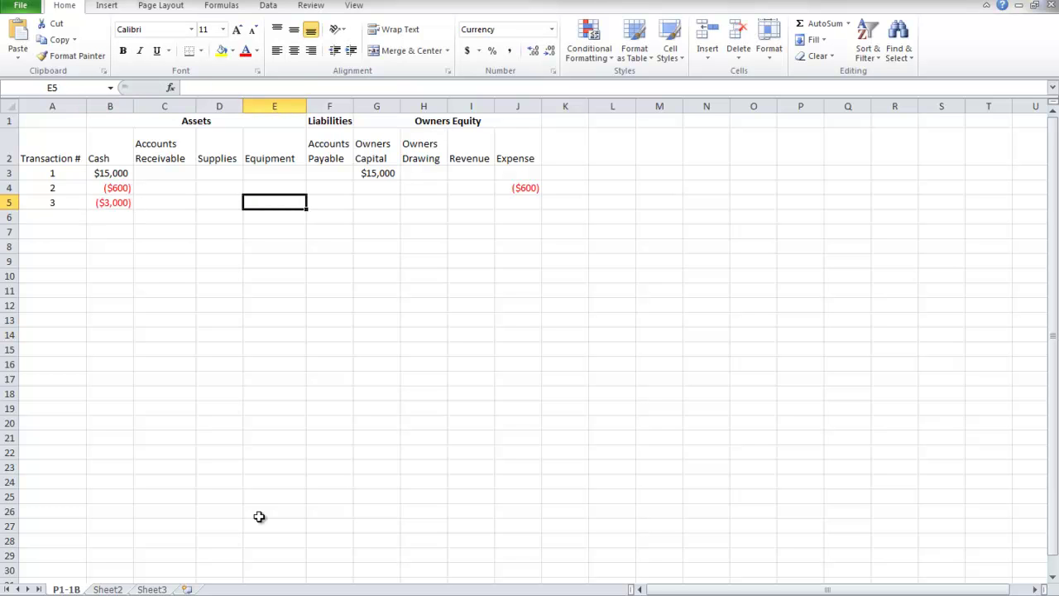
pyautogui.write('$3,000')
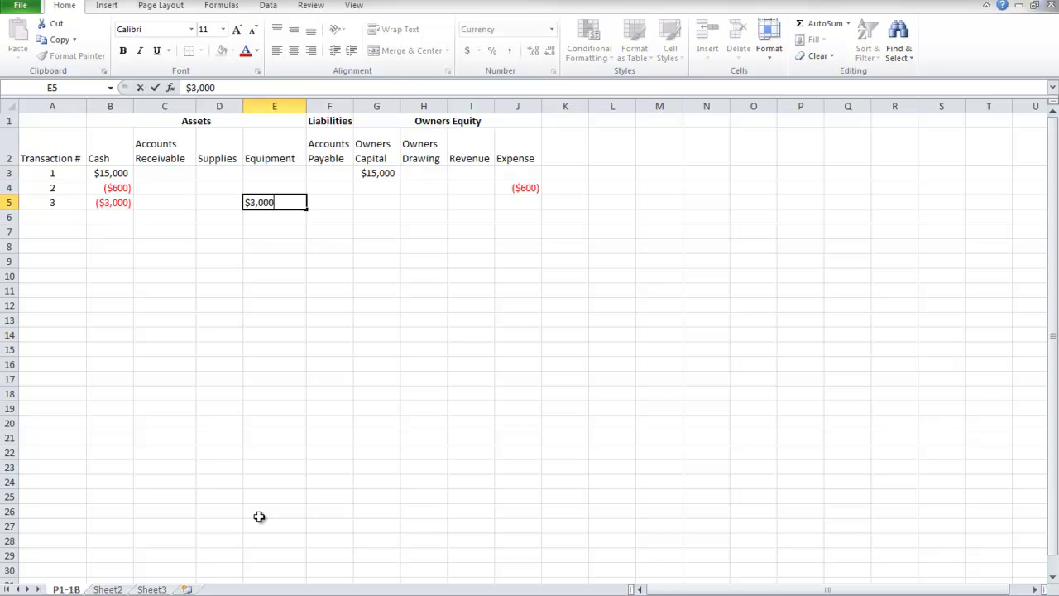
pyautogui.press('Return')
pyautogui.press('Left')
pyautogui.press('Left')
pyautogui.press('Left')
pyautogui.press('Left')
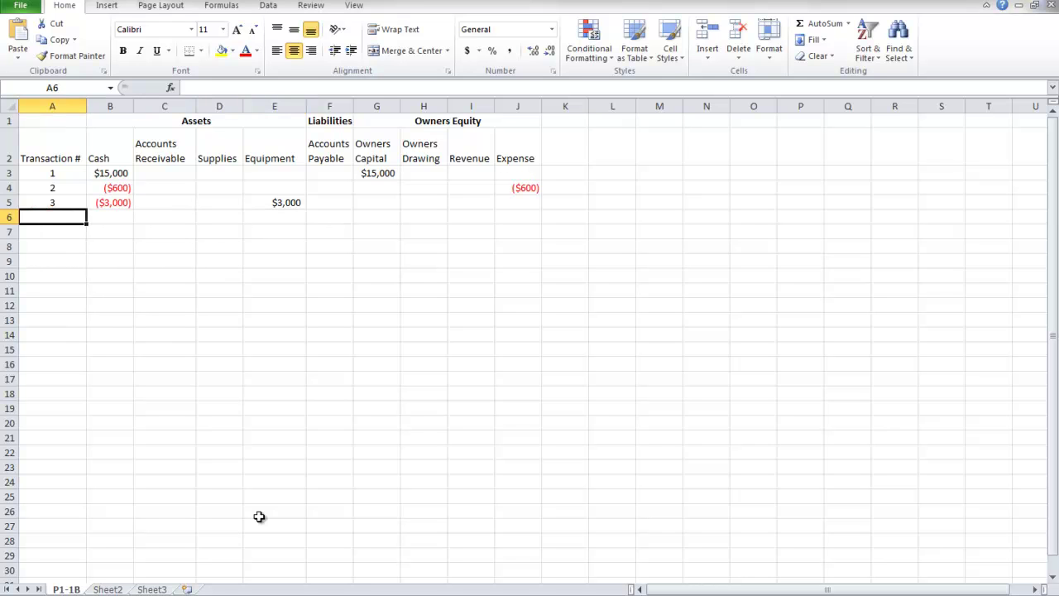
# Step: Enter transaction 4 in row 6: $700 in Accounts Payable (F6) and -700 in Expense (J6)
pyautogui.write('4')
pyautogui.press('Tab')
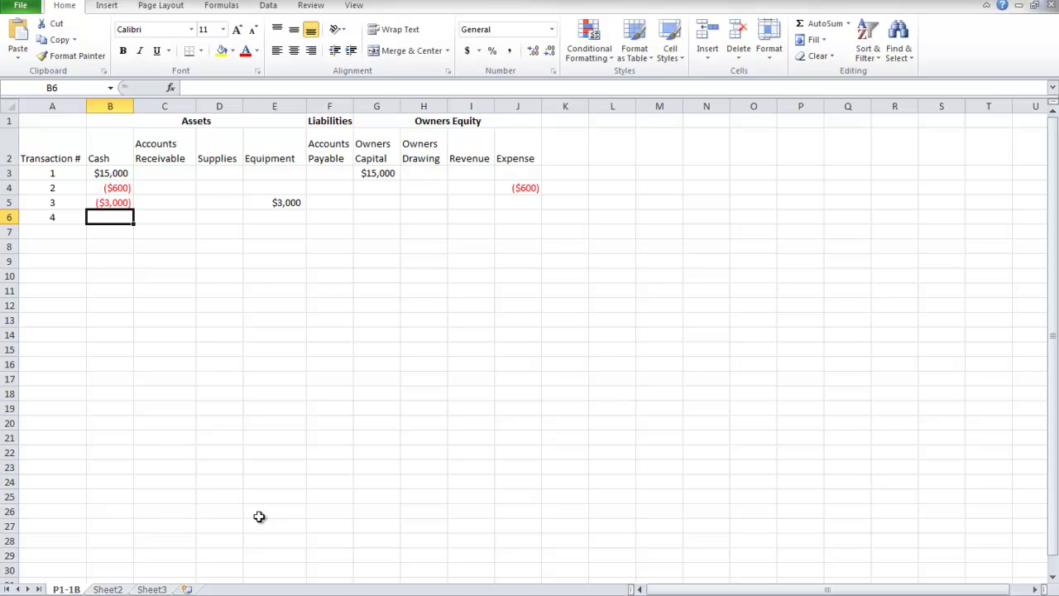
pyautogui.press('Right')
pyautogui.press('Right')
pyautogui.press('Right')
pyautogui.press('Right')
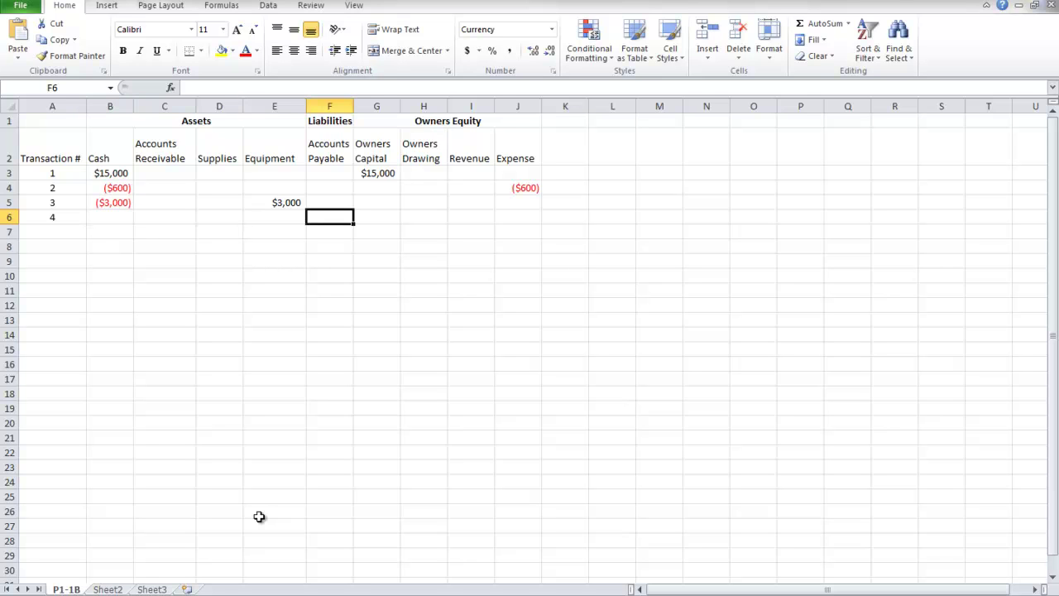
pyautogui.write('$700')
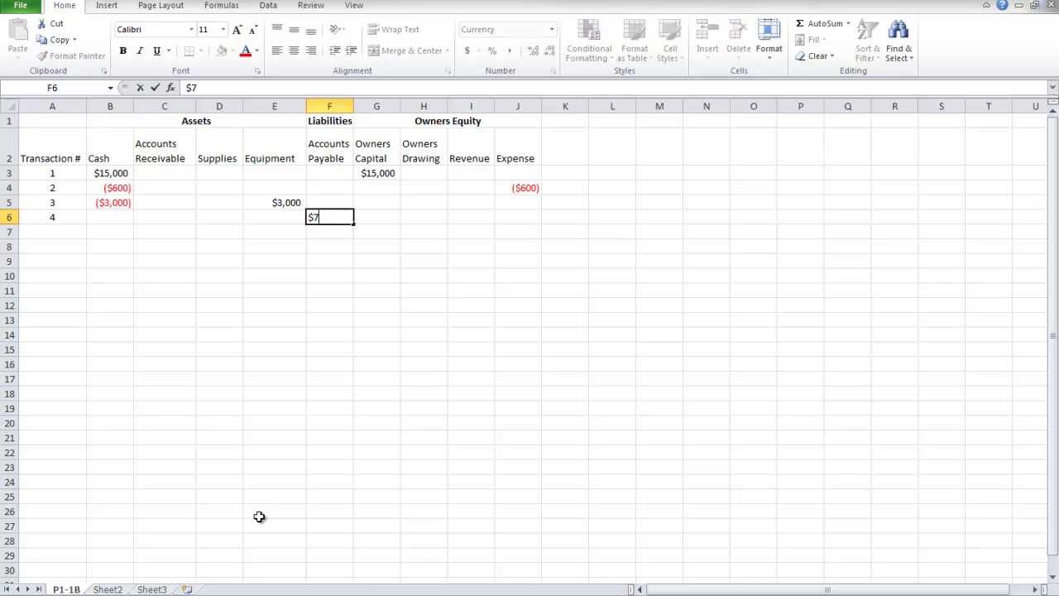
pyautogui.press('Right')
pyautogui.press('Right')
pyautogui.press('Right')
pyautogui.press('Right')
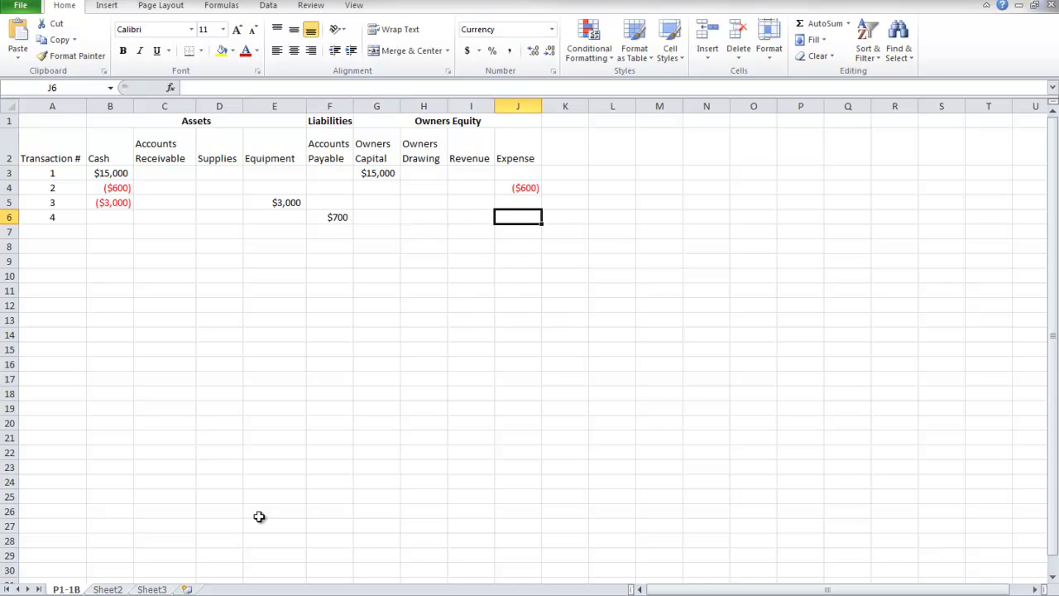
pyautogui.write('-')
pyautogui.press('Escape')
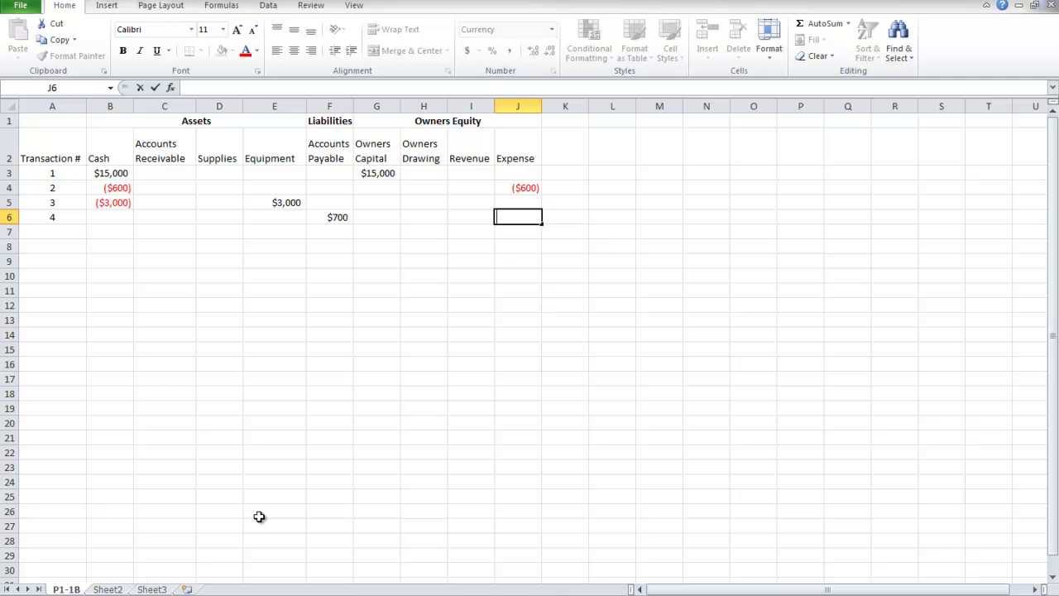
pyautogui.write('-')
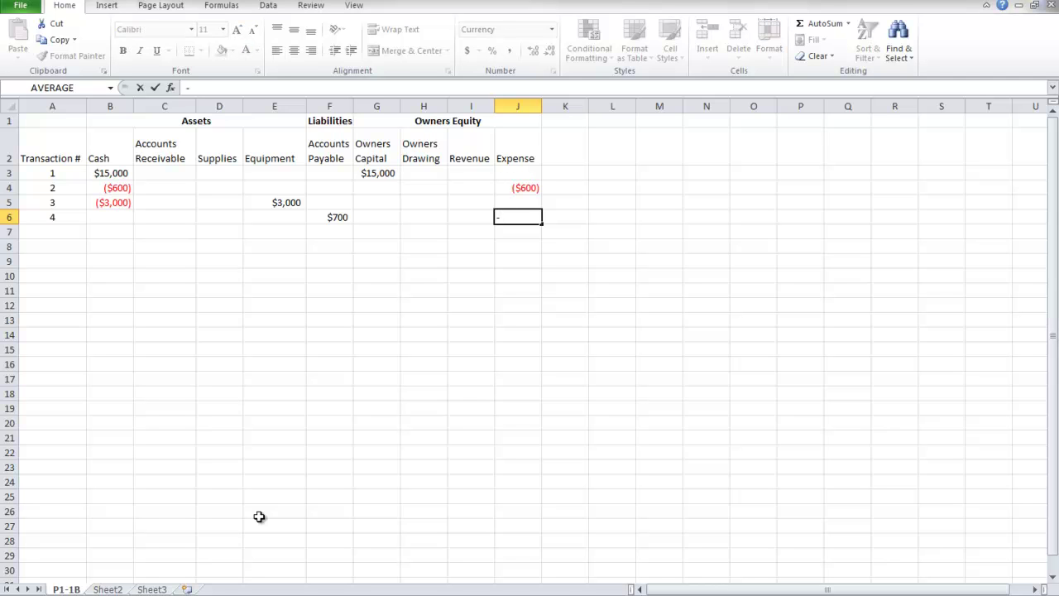
pyautogui.write('700')
pyautogui.press('Return')
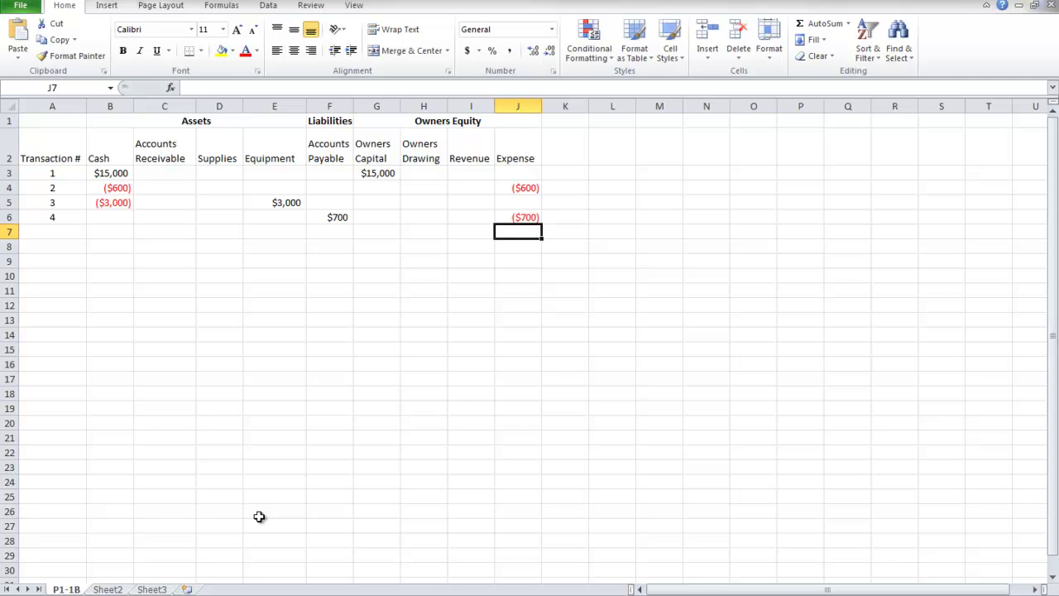
pyautogui.press('Left')
pyautogui.press('Left')
pyautogui.press('Left')
pyautogui.press('Left')
pyautogui.press('Left')
pyautogui.press('Left')
pyautogui.press('Left')
pyautogui.press('Left')
pyautogui.press('Left')
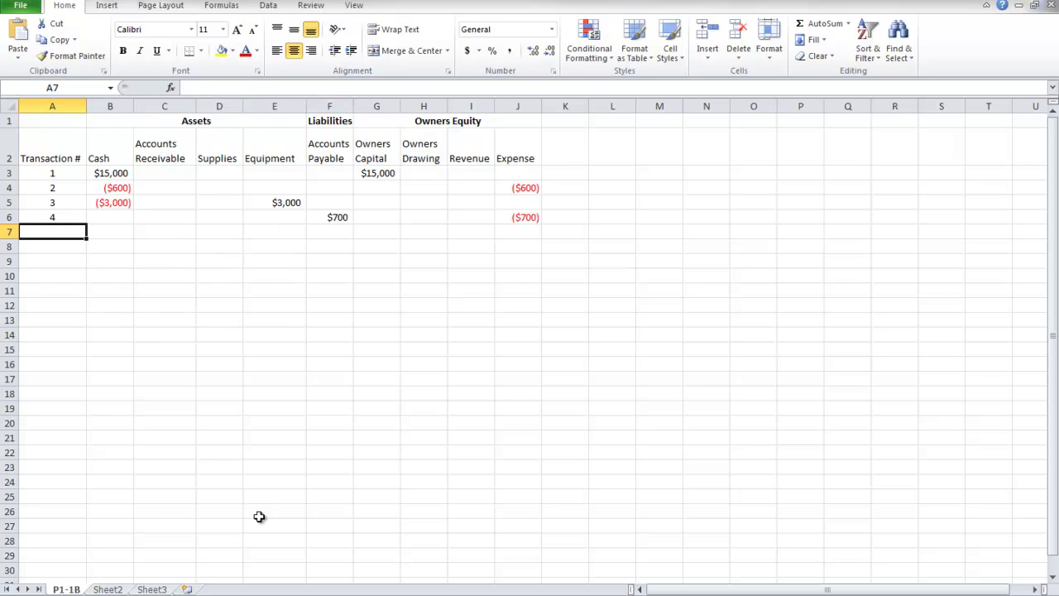
# Step: Enter transaction 5 in row 7: -$800 in Cash and $800 in Supplies (D7)
pyautogui.write('5')
pyautogui.press('Right')
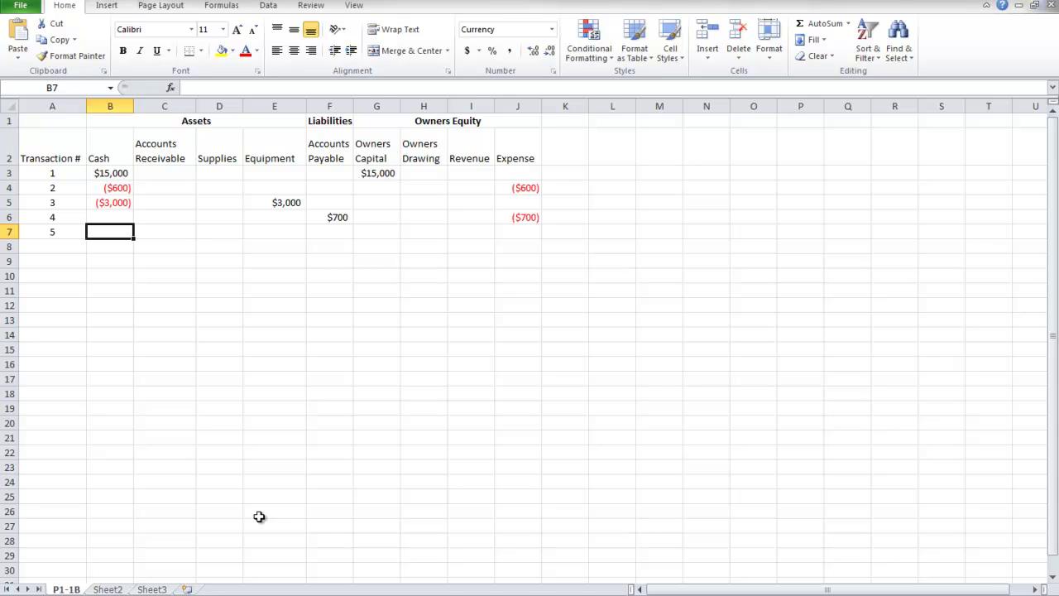
pyautogui.write('-$800')
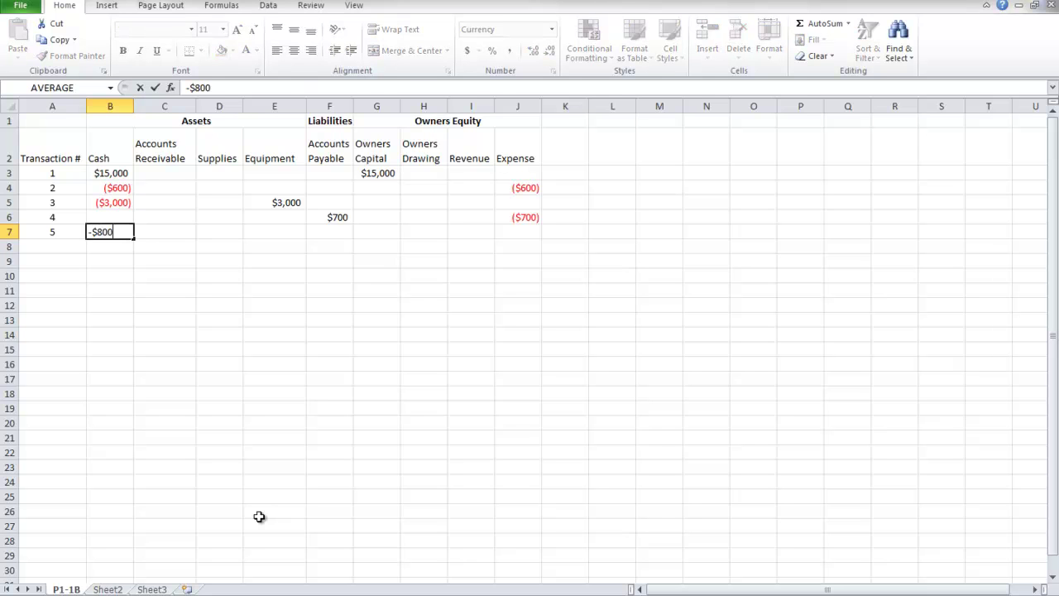
pyautogui.press('Return')
pyautogui.press('Up')
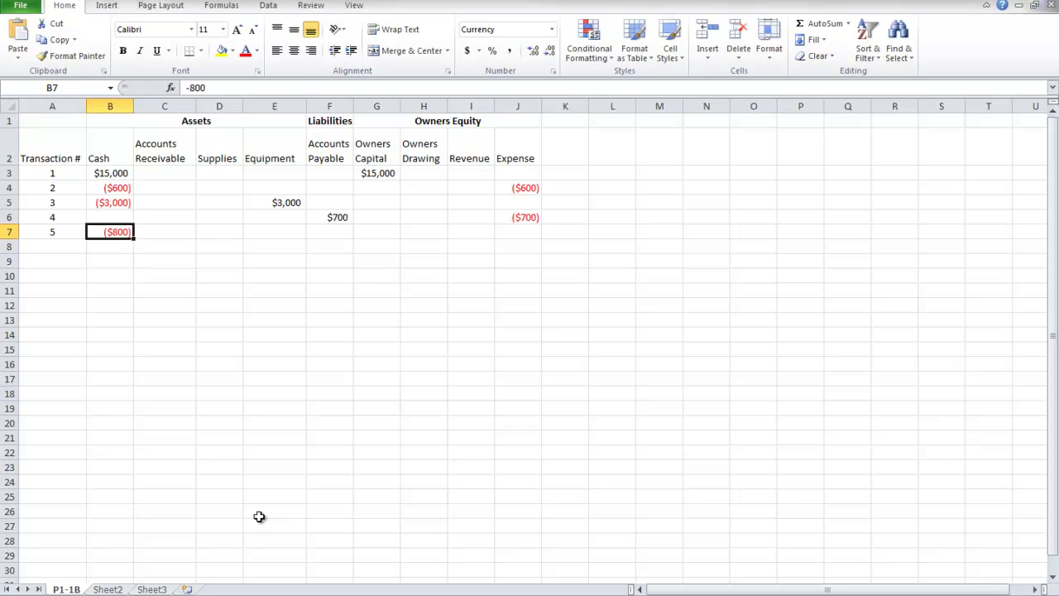
pyautogui.press('Right')
pyautogui.press('Right')
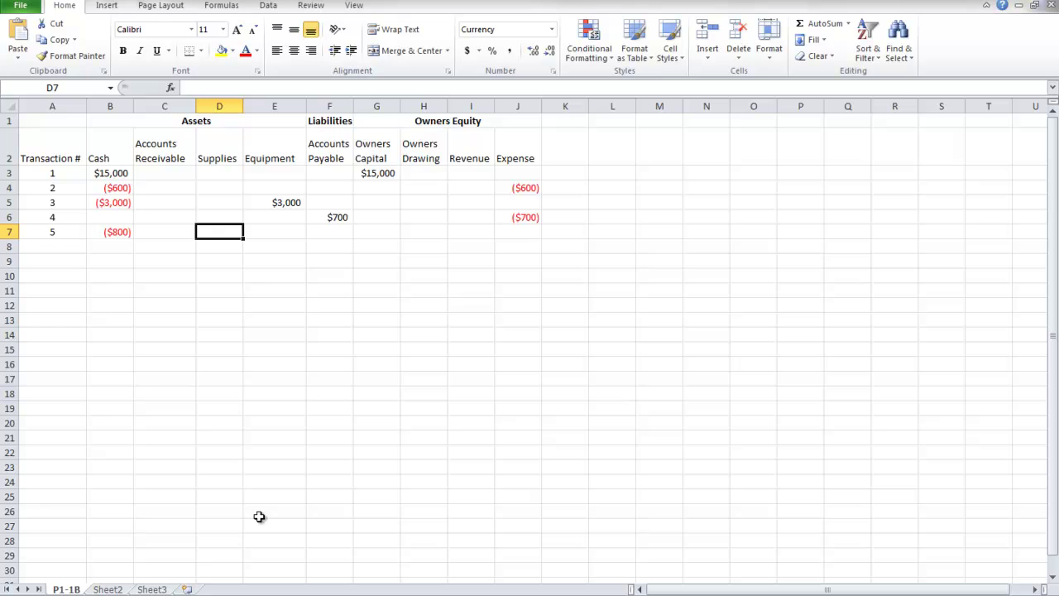
pyautogui.write('$800')
pyautogui.press('Return')
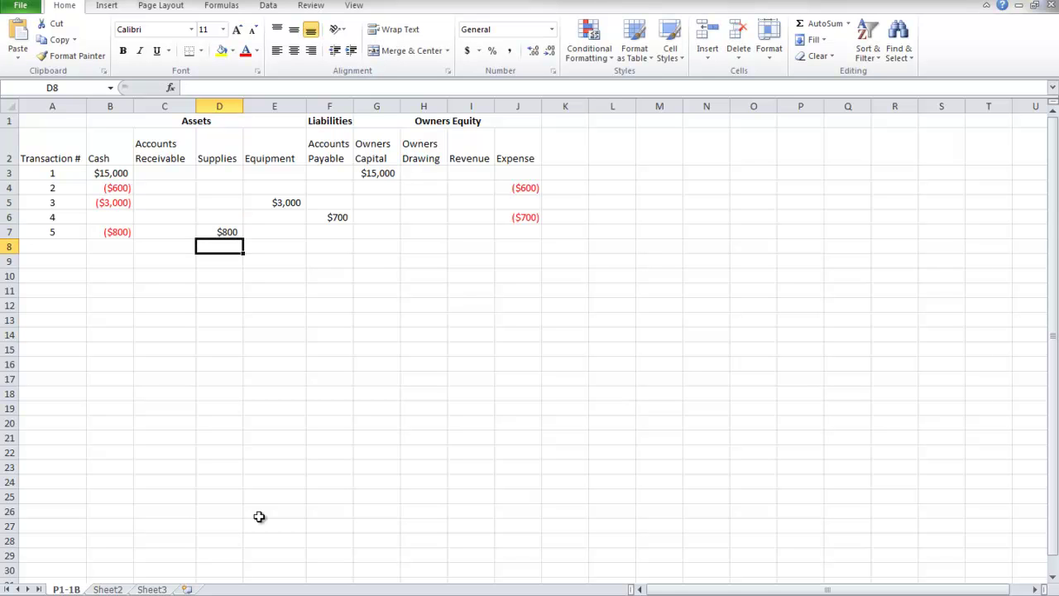
pyautogui.press('Down')
pyautogui.press('Left')
pyautogui.press('Up')
pyautogui.press('Left')
pyautogui.press('Left')
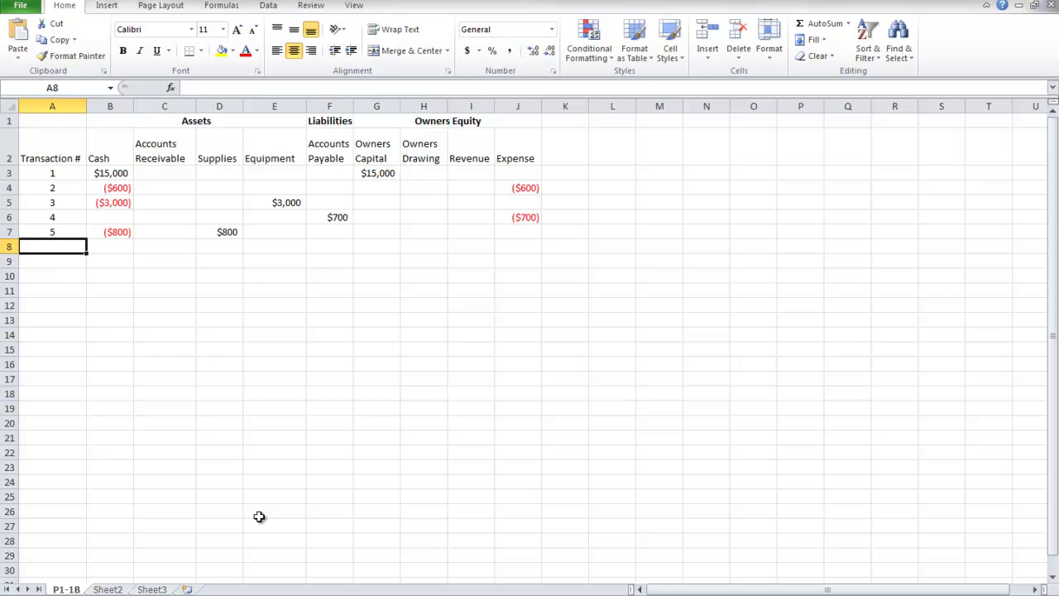
# Step: Number row 8 as transaction 6 with $3,000 in Cash and $7,000 in Accounts Receivable
pyautogui.write('6')
pyautogui.press('Tab')
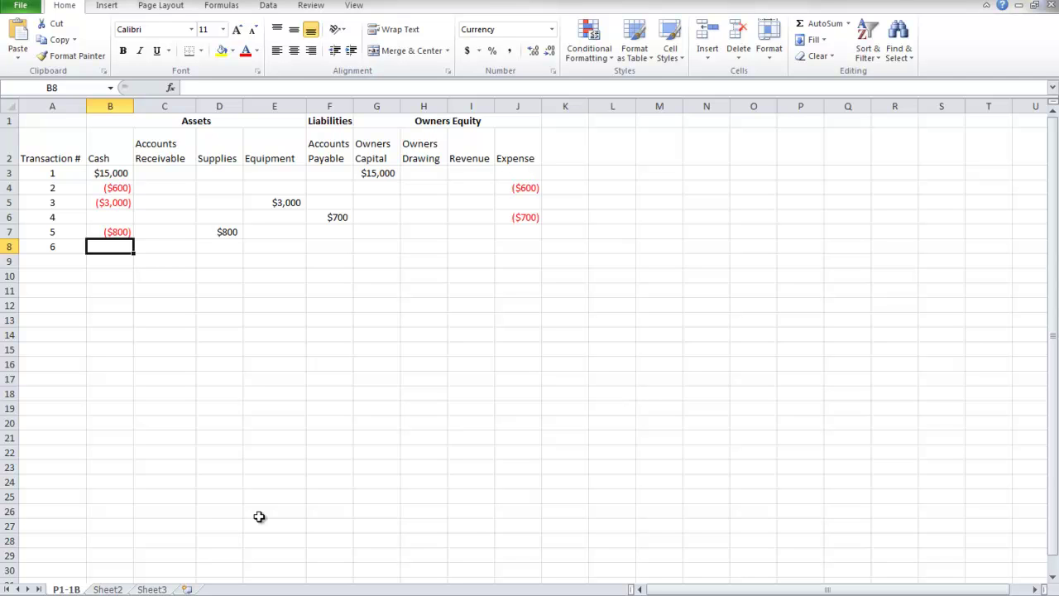
pyautogui.write('$')
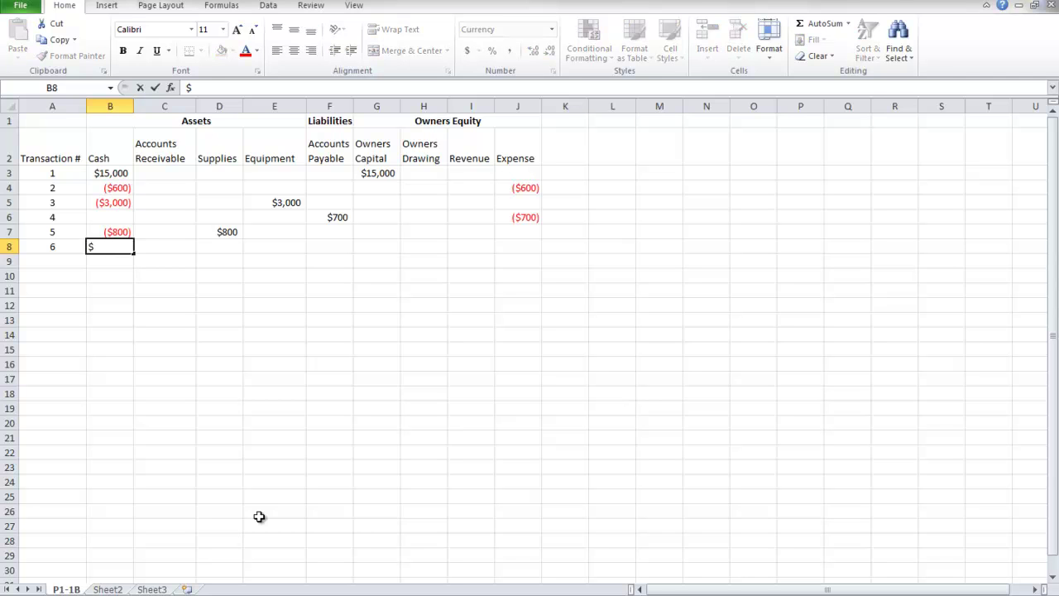
pyautogui.write('3,000')
pyautogui.press('Return')
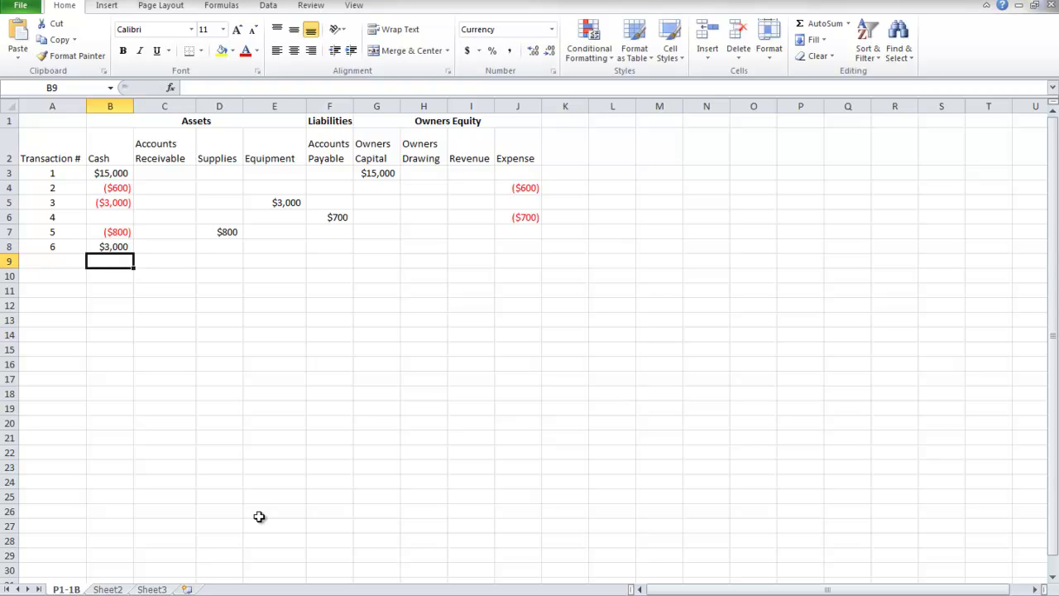
pyautogui.press('Up')
pyautogui.press('Right')
pyautogui.press('Right')
pyautogui.press('Left')
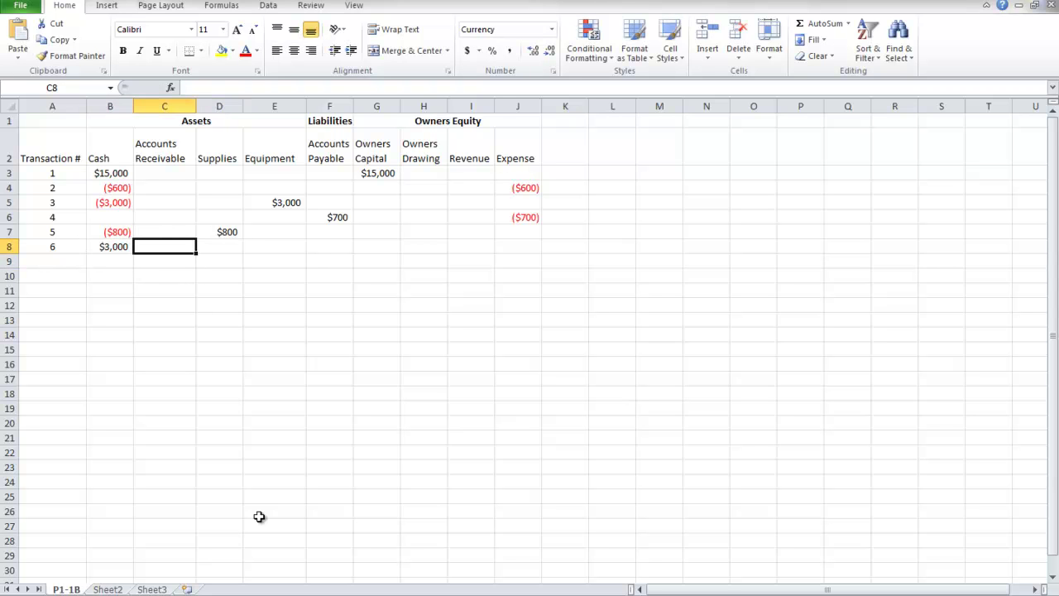
pyautogui.write('$7,000')
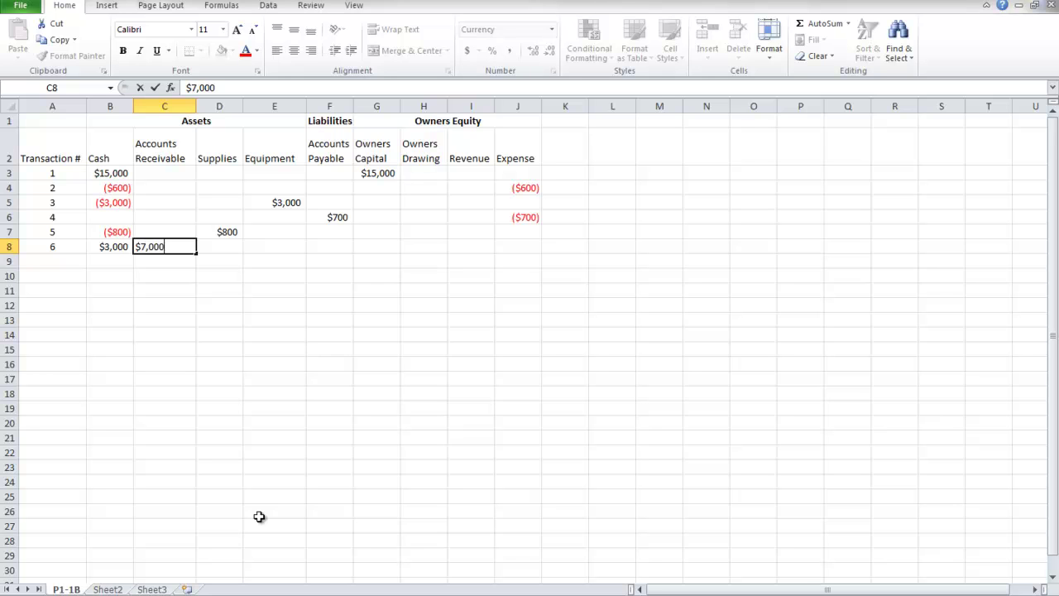
pyautogui.press('Return')
# Step: Add transaction 6's $10,000 Revenue in cell I8
pyautogui.press('Up')
pyautogui.press('Right')
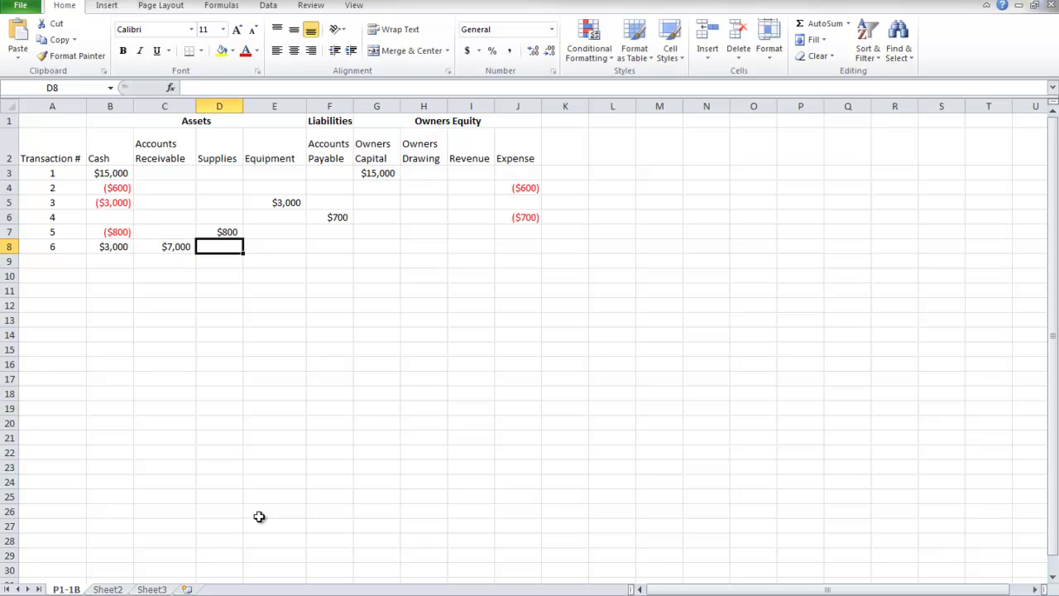
pyautogui.press('Right')
pyautogui.press('Right')
pyautogui.press('Right')
pyautogui.press('Right')
pyautogui.press('Right')
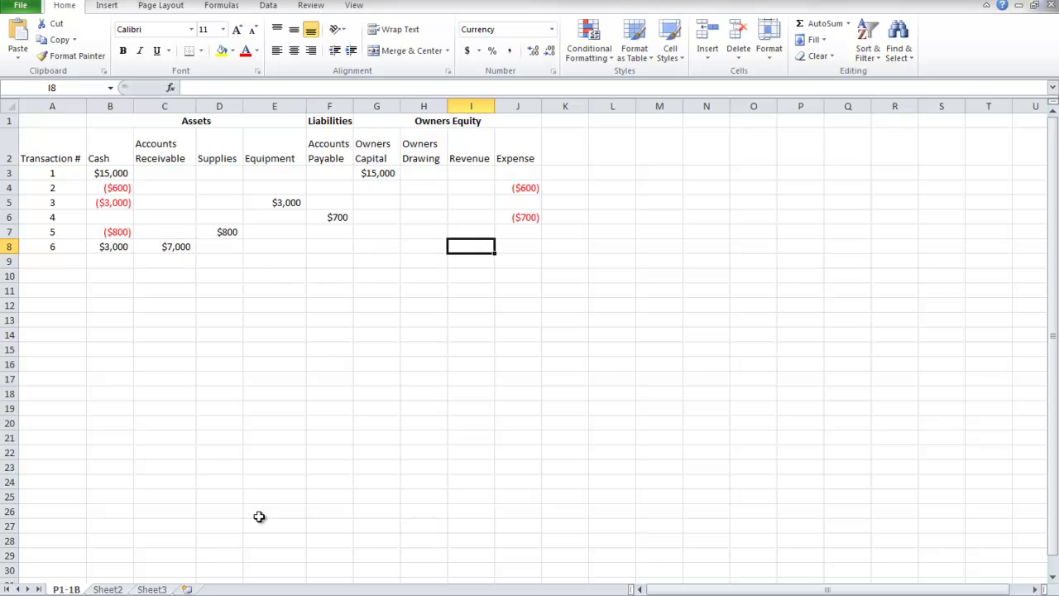
pyautogui.write('$10,000')
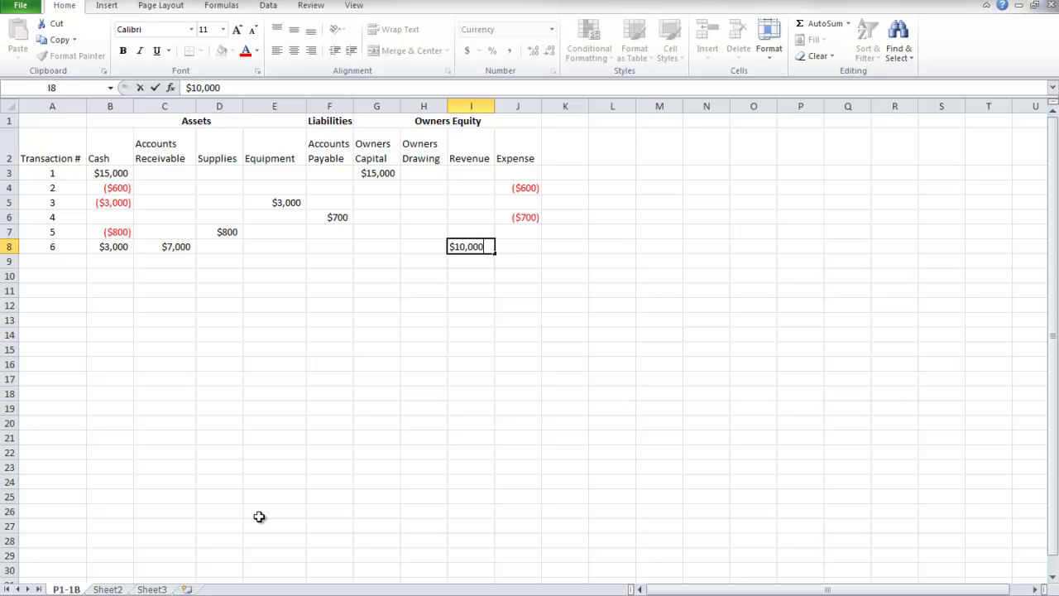
pyautogui.press('Return')
pyautogui.press('Left')
pyautogui.press('Left')
pyautogui.press('Left')
pyautogui.press('Left')
pyautogui.press('Left')
pyautogui.press('Left')
pyautogui.press('Left')
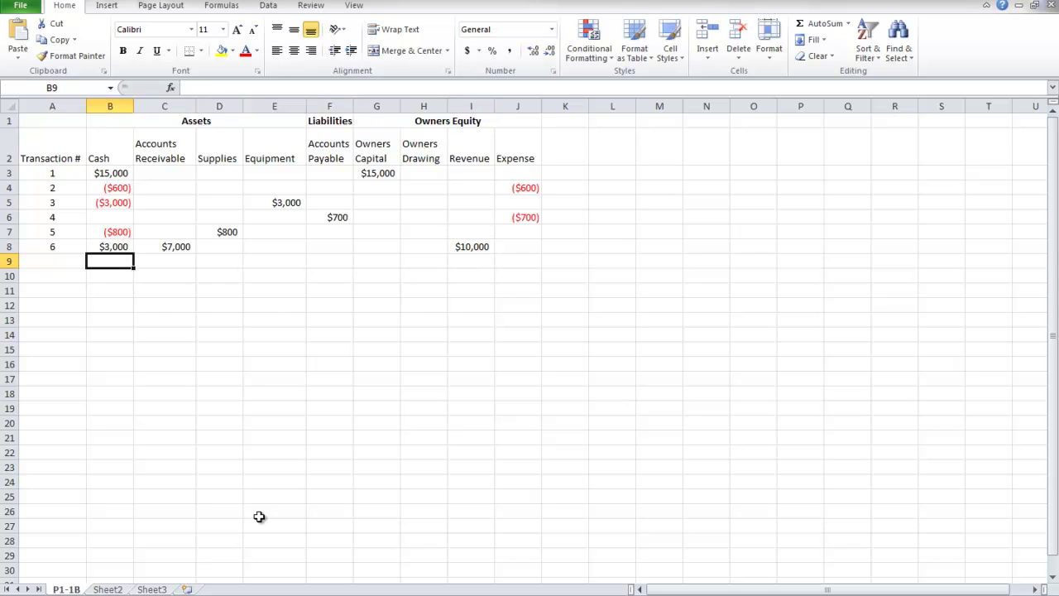
pyautogui.press('Left')
# Step: Enter transaction 7 in row 9: -500 in Cash (B9) and -$500 in Owners Drawing (H9)
pyautogui.write('7')
pyautogui.press('Tab')
pyautogui.write('-')
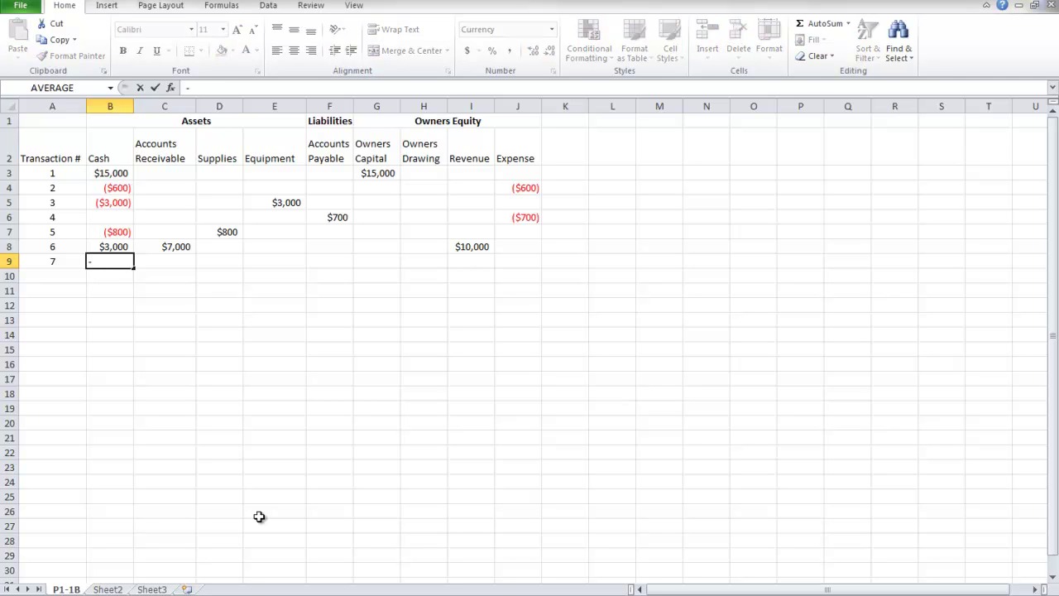
pyautogui.write('500')
pyautogui.press('Tab')
pyautogui.press('Tab')
pyautogui.press('Tab')
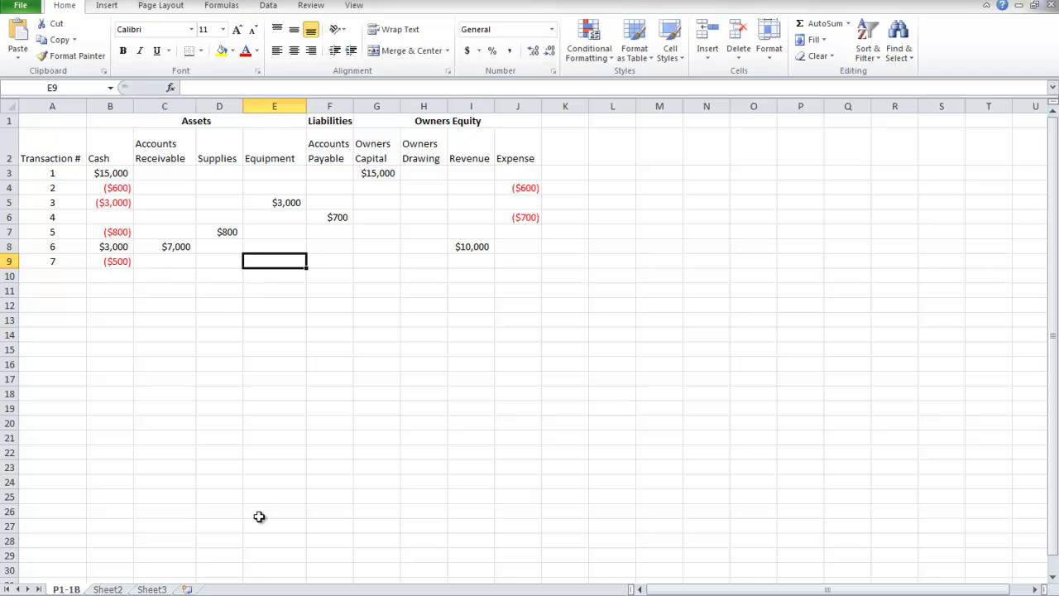
pyautogui.press('Tab')
pyautogui.press('Tab')
pyautogui.press('Tab')
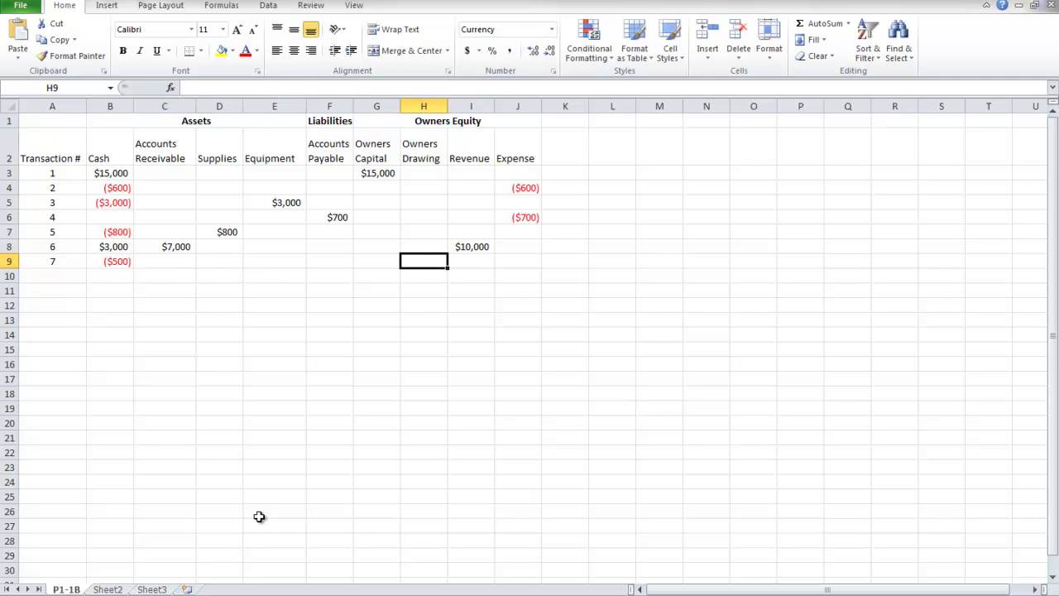
pyautogui.write('-$500')
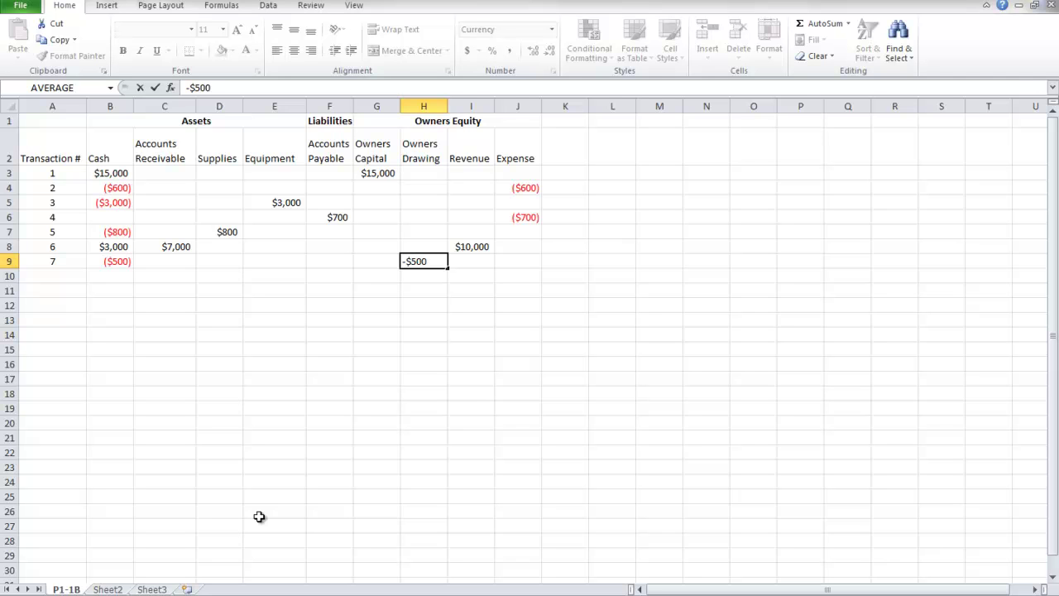
pyautogui.press('Return')
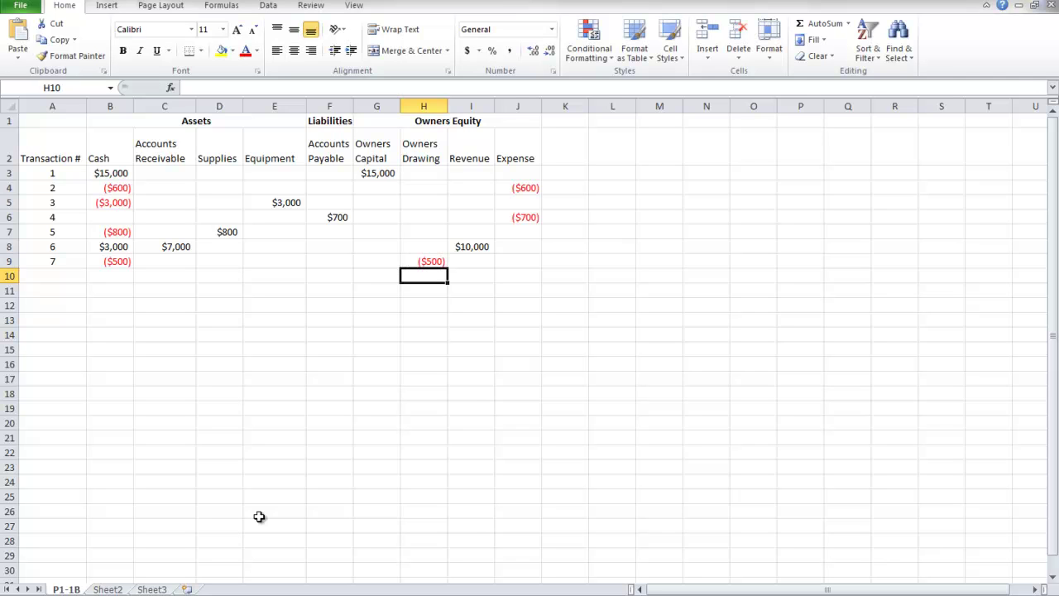
pyautogui.press('Left')
pyautogui.press('Left')
pyautogui.press('Left')
pyautogui.press('Left')
pyautogui.press('Left')
pyautogui.press('Left')
pyautogui.press('Left')
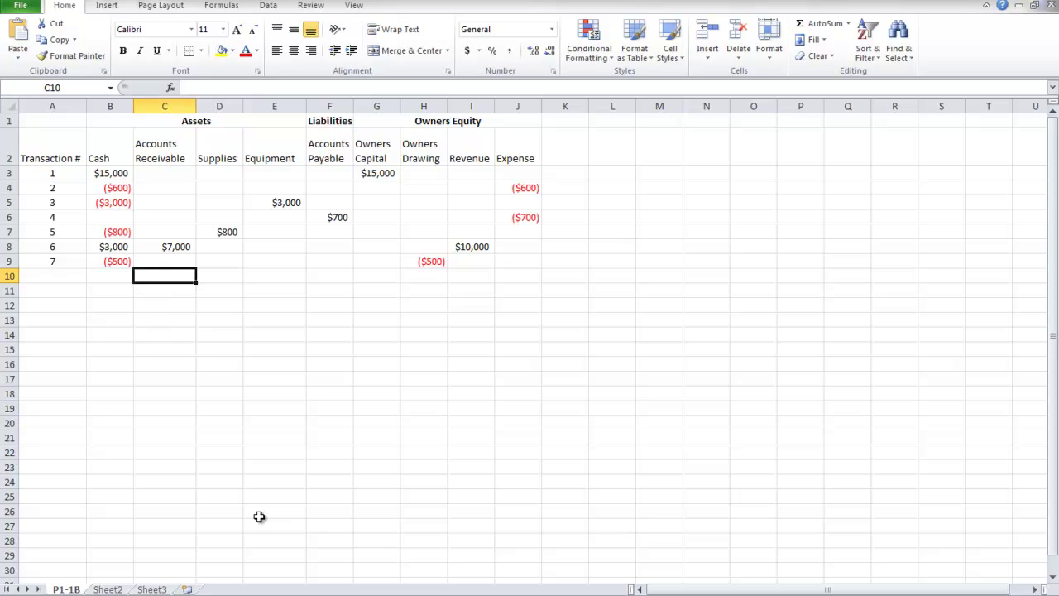
# Step: Number row 10 as transaction 8 and enter ($500) in Accounts Payable (F10)
pyautogui.write('8')
pyautogui.press('Tab')
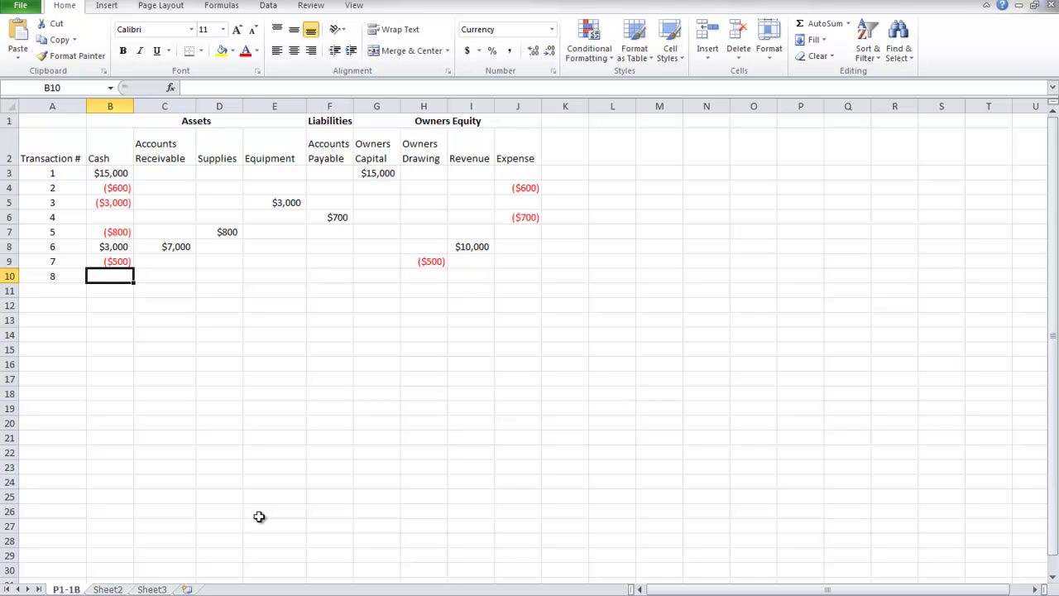
pyautogui.press('Tab')
pyautogui.press('Tab')
pyautogui.press('Tab')
pyautogui.press('Tab')
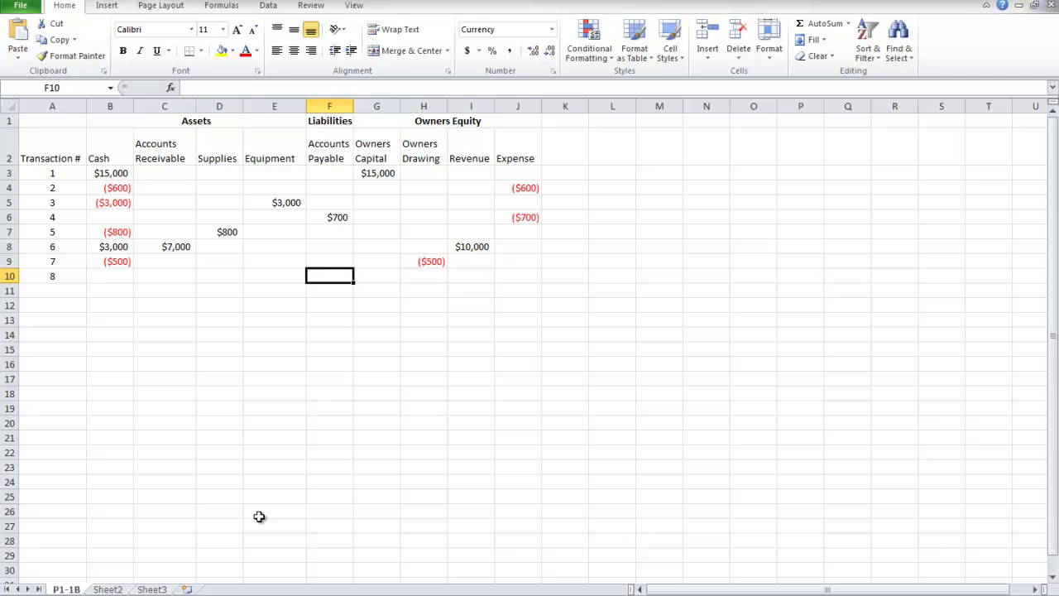
pyautogui.press('Tab')
pyautogui.hotkey('shift', 'Tab')
pyautogui.write('-')
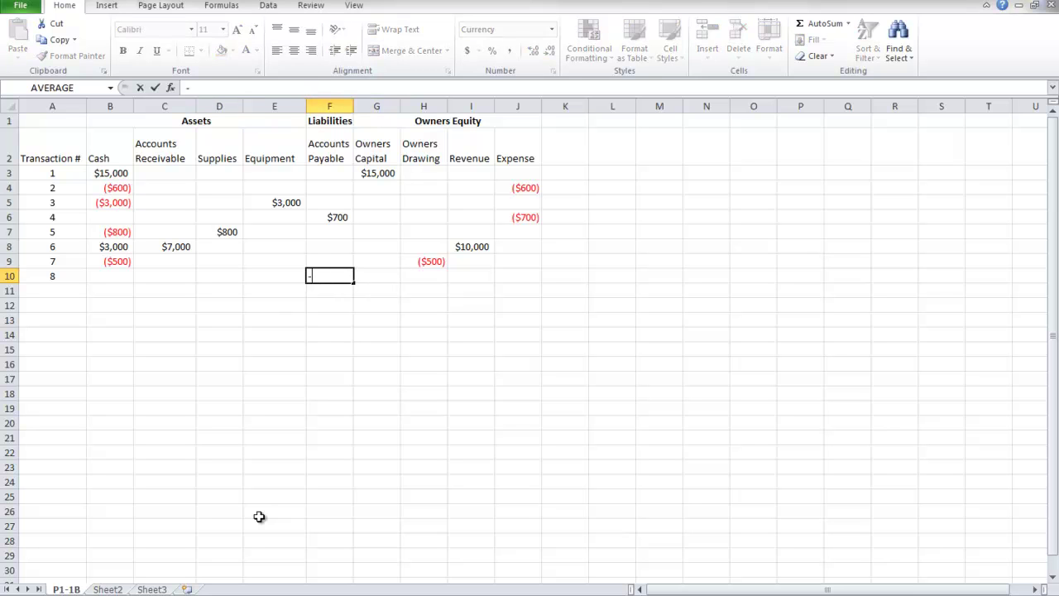
pyautogui.write('%')
pyautogui.press('BackSpace')
pyautogui.write('$500')
pyautogui.press('Return')
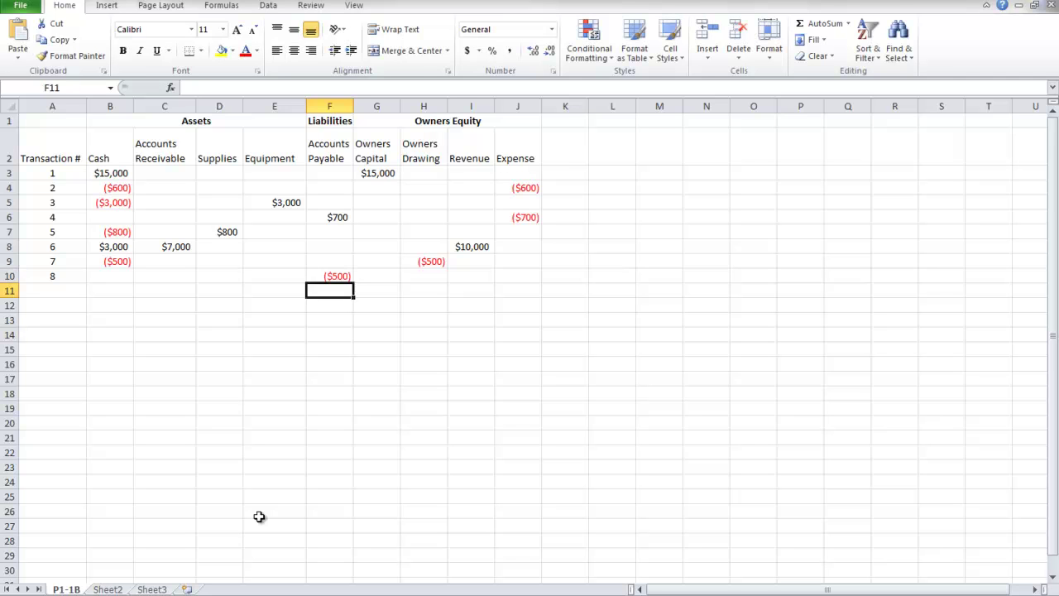
# Step: Enter -$500 in the Cash cell B10 for transaction 8
pyautogui.press('Left')
pyautogui.press('Up')
pyautogui.press('Left')
pyautogui.press('Left')
pyautogui.press('Left')
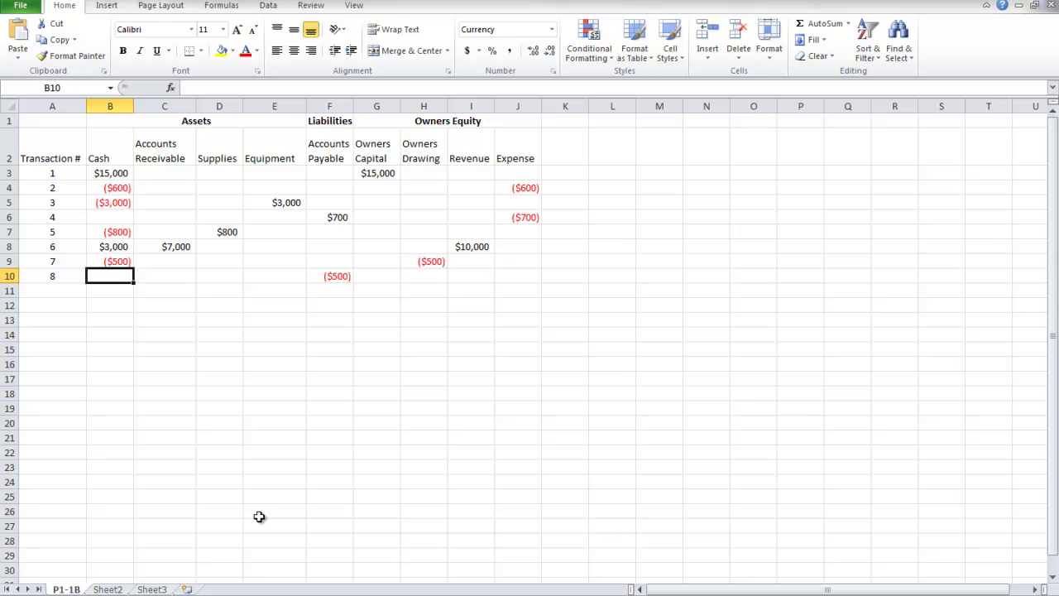
pyautogui.write('-$500')
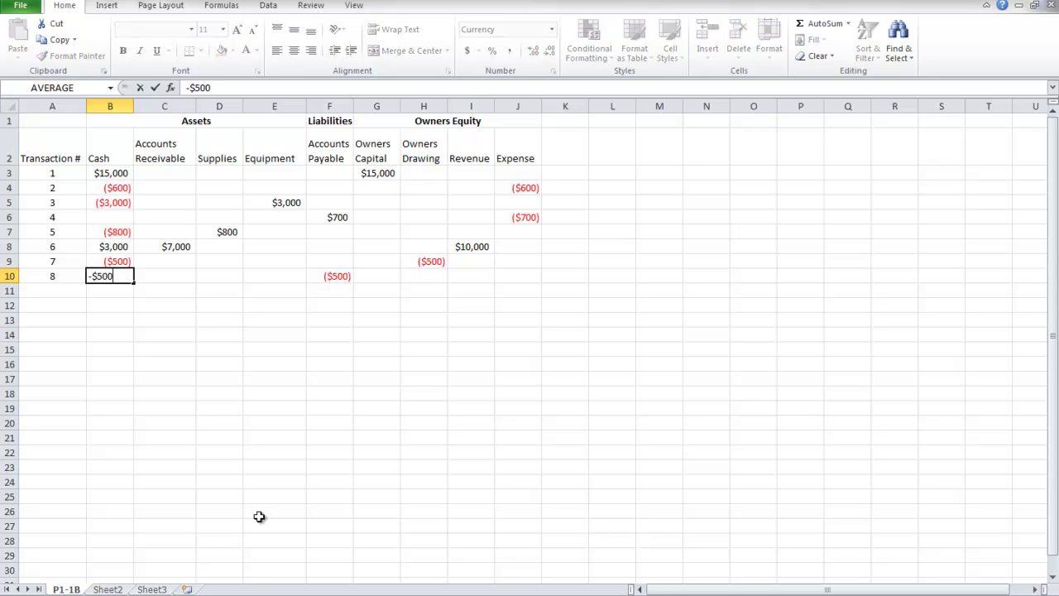
pyautogui.press('Return')
pyautogui.press('Down')
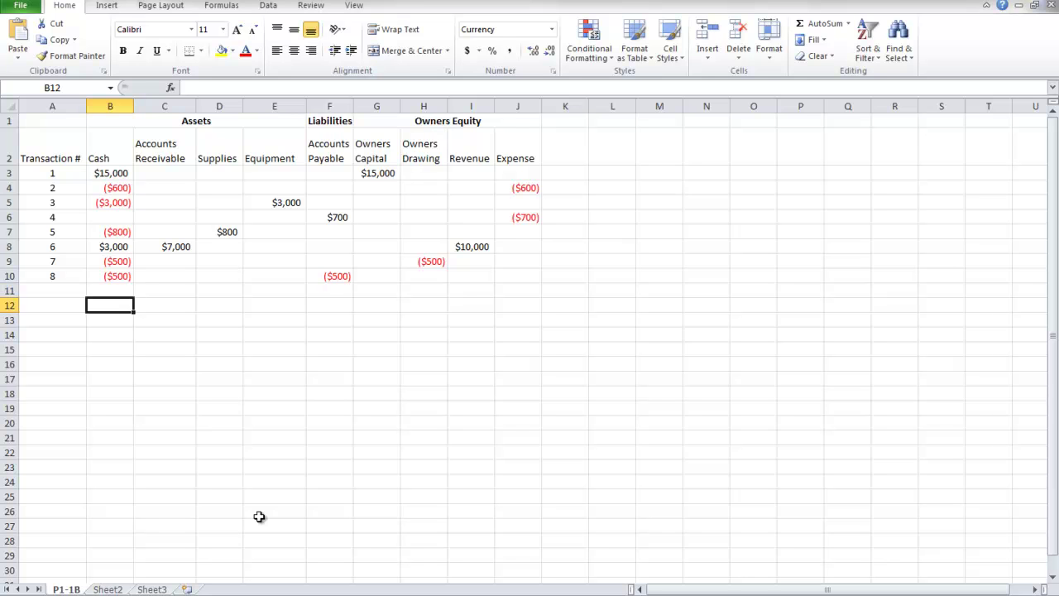
pyautogui.press('Up')
pyautogui.press('Left')
# Step: Enter transaction 9 in row 11: -$2,500 in Cash (B11) and -$2,500 in Expense (J11)
pyautogui.write('9')
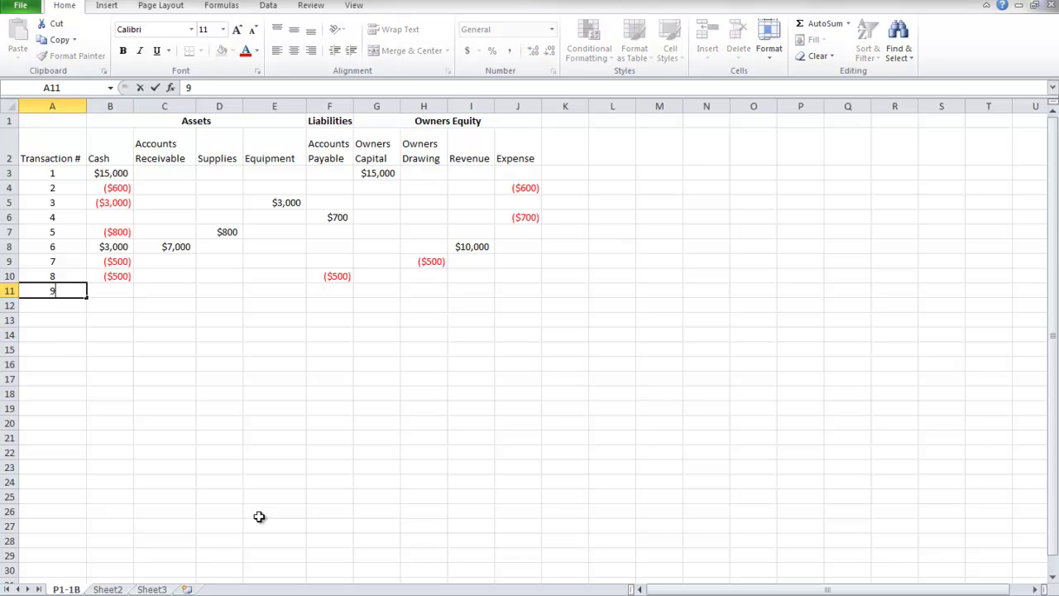
pyautogui.press('Tab')
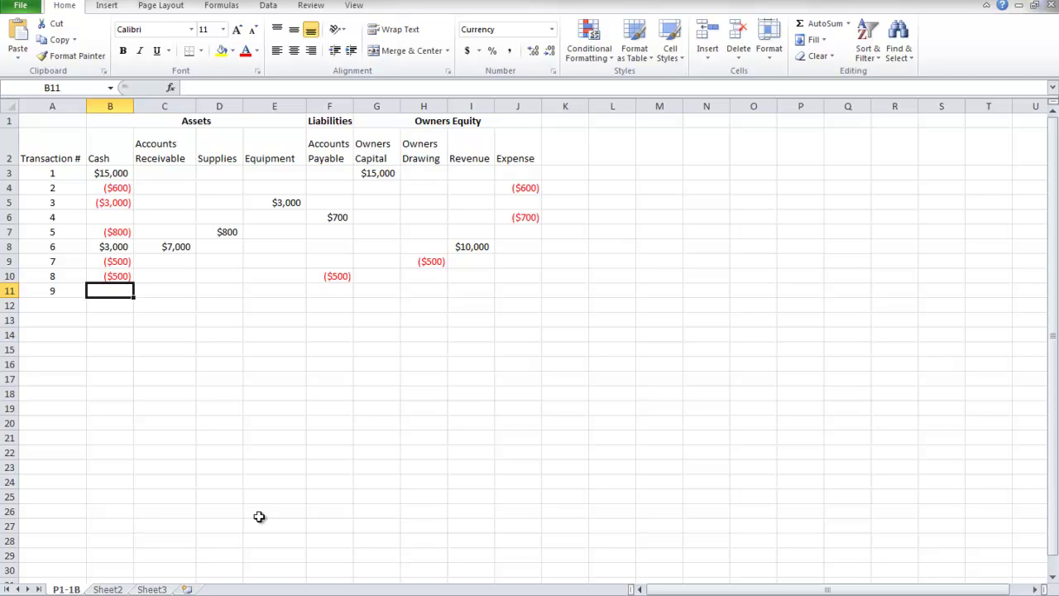
pyautogui.write('-$')
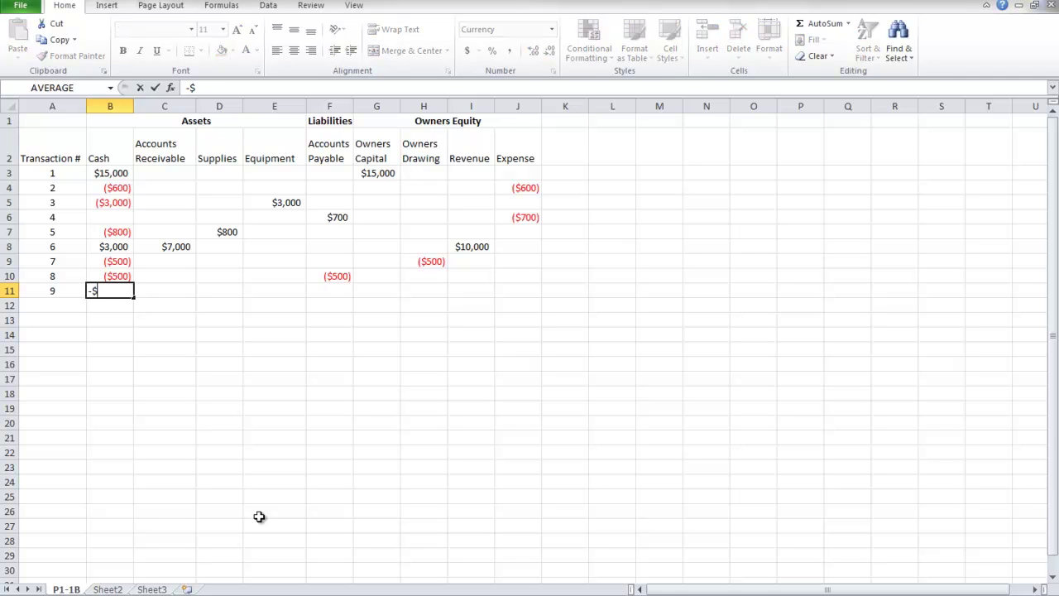
pyautogui.write('2,5000')
pyautogui.press('BackSpace')
pyautogui.press('Return')
pyautogui.press('Up')
pyautogui.press('Right')
pyautogui.press('Right')
pyautogui.press('Right')
pyautogui.press('Right')
pyautogui.press('Right')
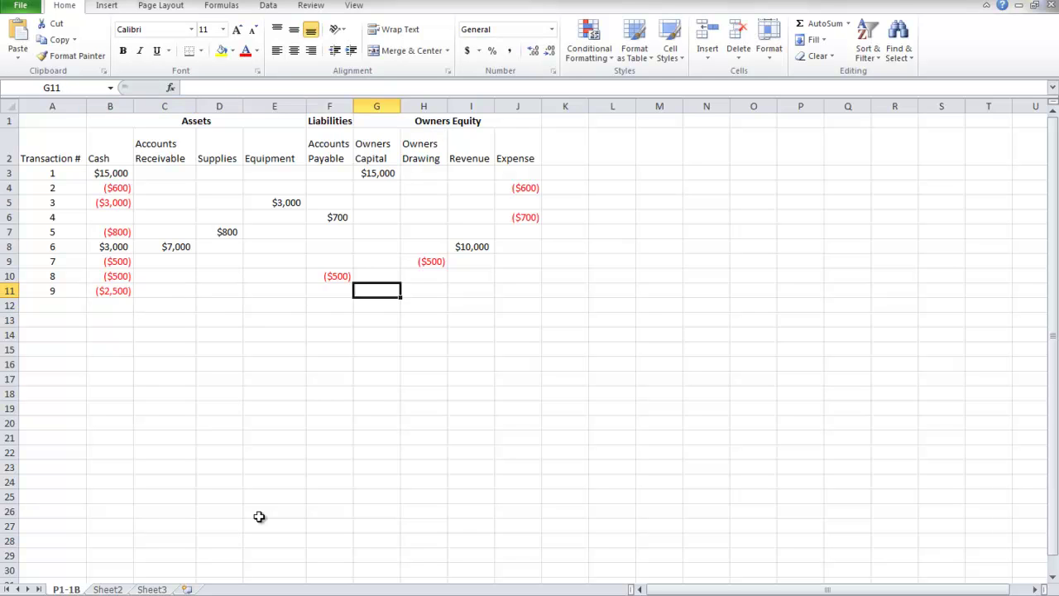
pyautogui.press('Right')
pyautogui.press('Right')
pyautogui.press('Right')
pyautogui.write('-')
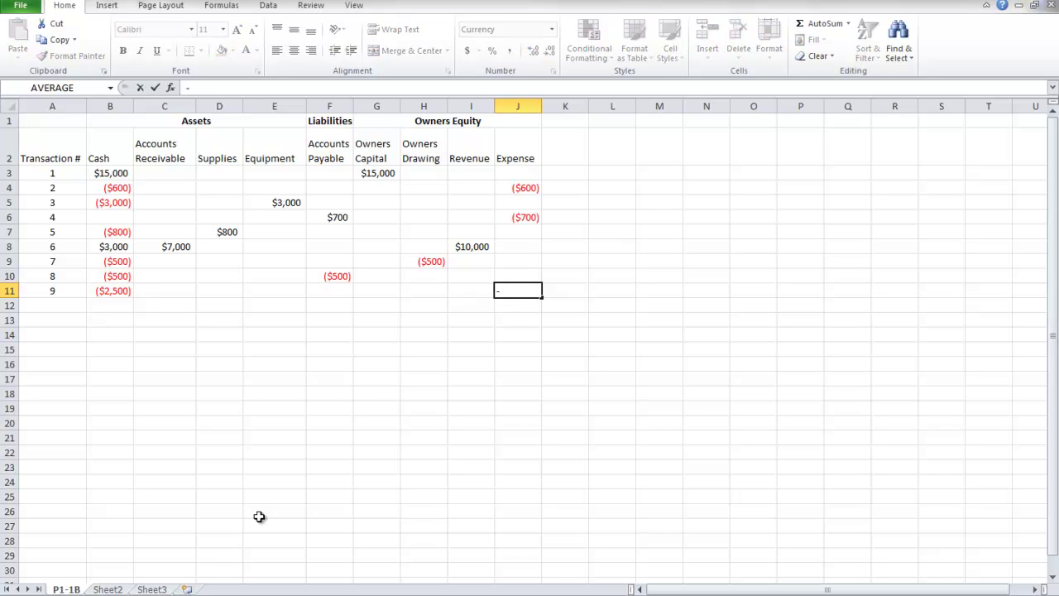
pyautogui.write('$2,500')
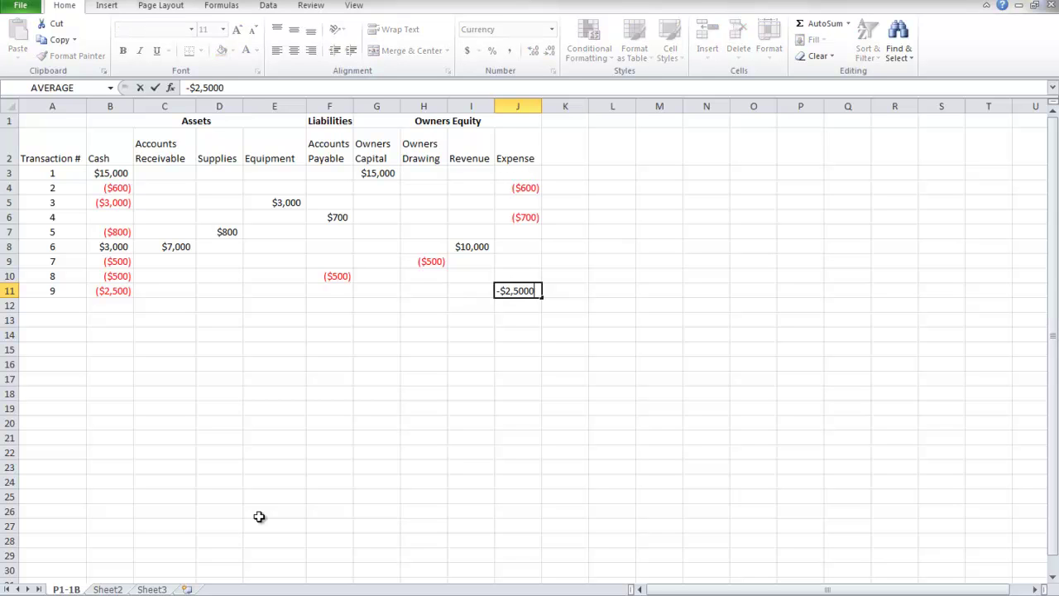
pyautogui.press('Return')
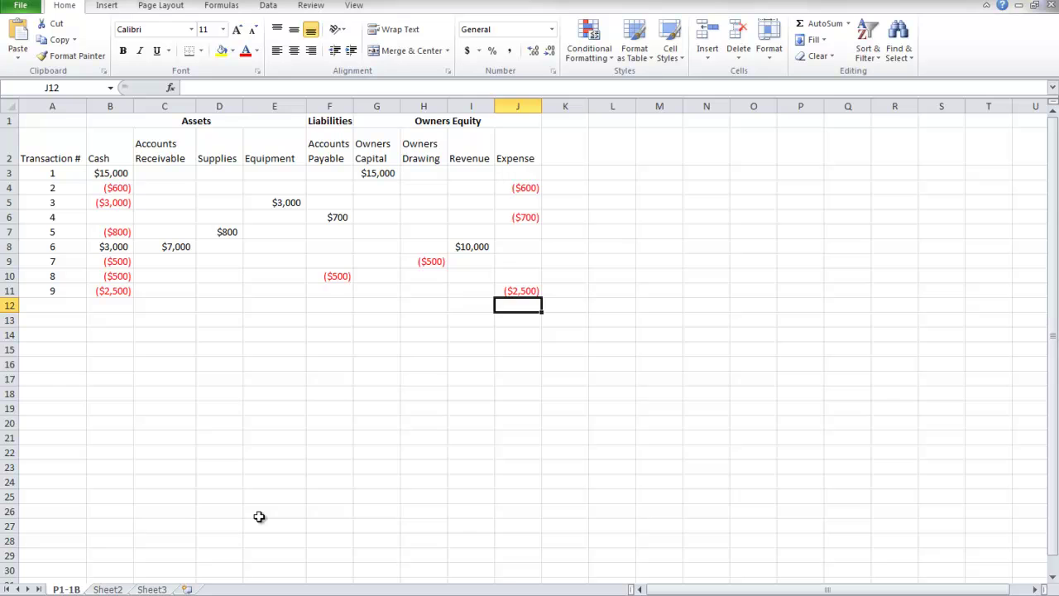
pyautogui.press('Left')
pyautogui.press('Left')
pyautogui.press('Left')
pyautogui.press('Left')
pyautogui.press('Left')
pyautogui.press('Left')
pyautogui.press('Left')
pyautogui.press('Left')
pyautogui.press('Left')
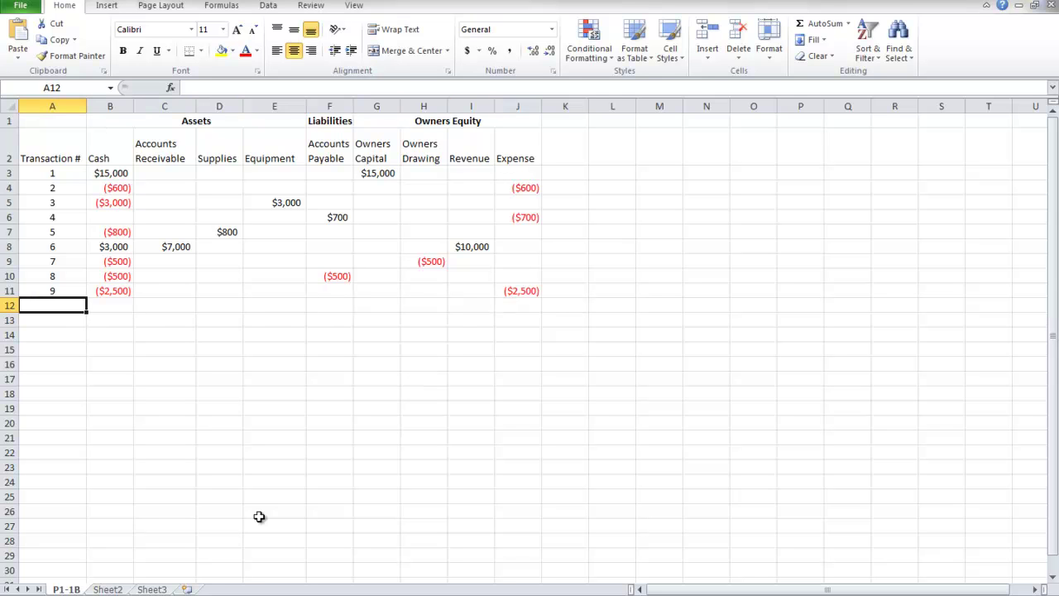
# Step: Enter transaction 10 in row 12: $4,000 in Cash (B12) and -$4,000 in Accounts Receivable (C12)
pyautogui.write('10')
pyautogui.press('Return')
pyautogui.press('Up')
pyautogui.press('Right')
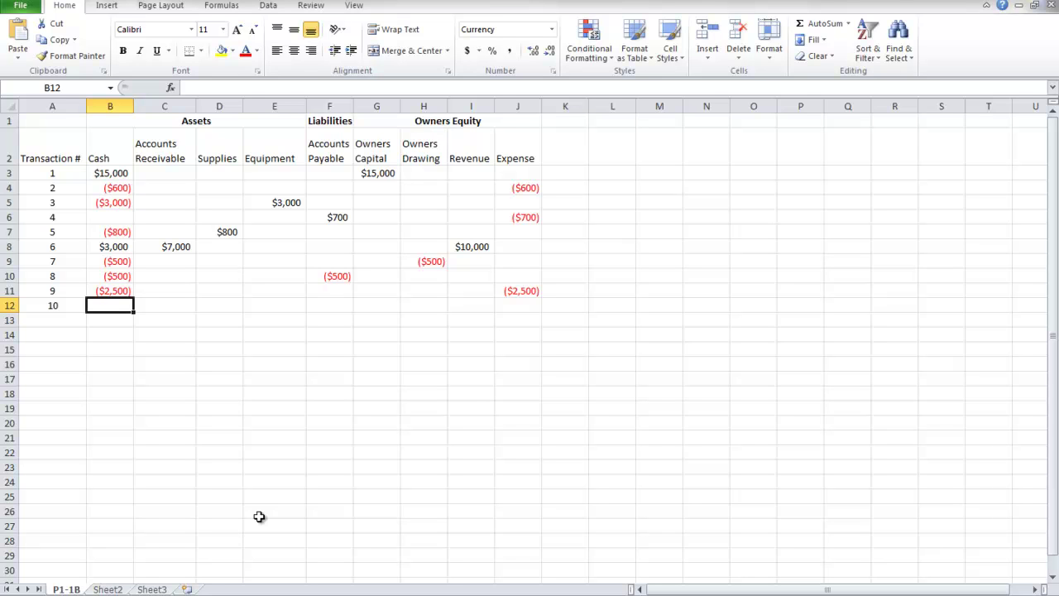
pyautogui.press('Right')
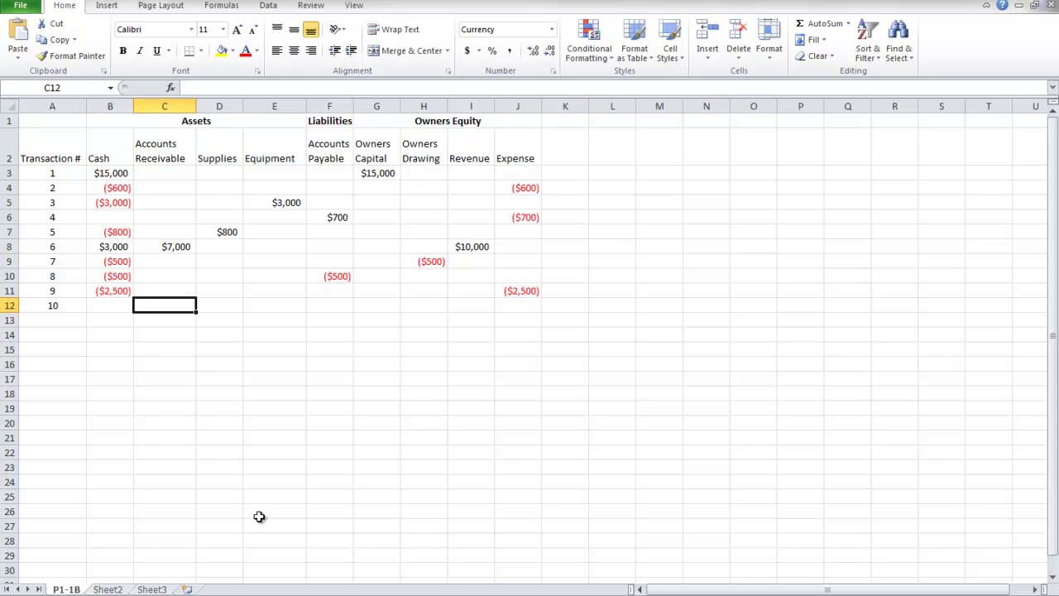
pyautogui.press('Left')
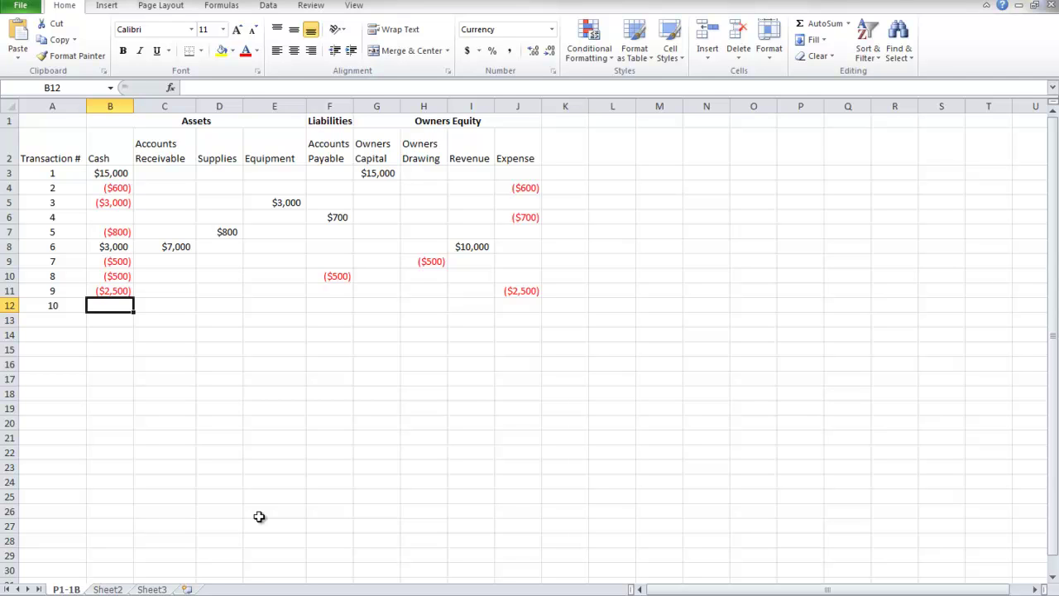
pyautogui.write('$')
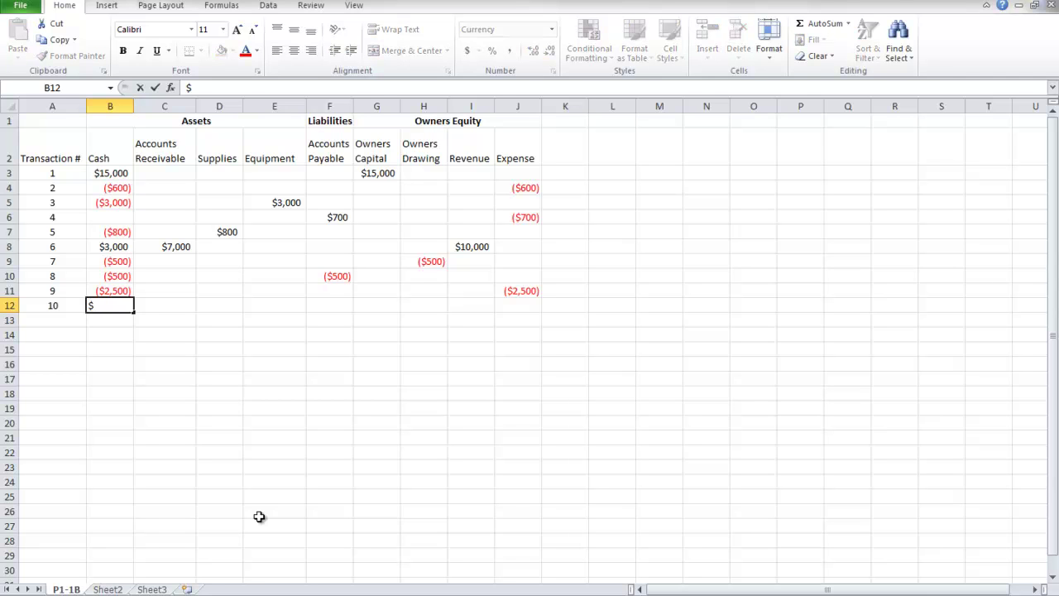
pyautogui.write('4,000')
pyautogui.press('Return')
pyautogui.press('Up')
pyautogui.press('Right')
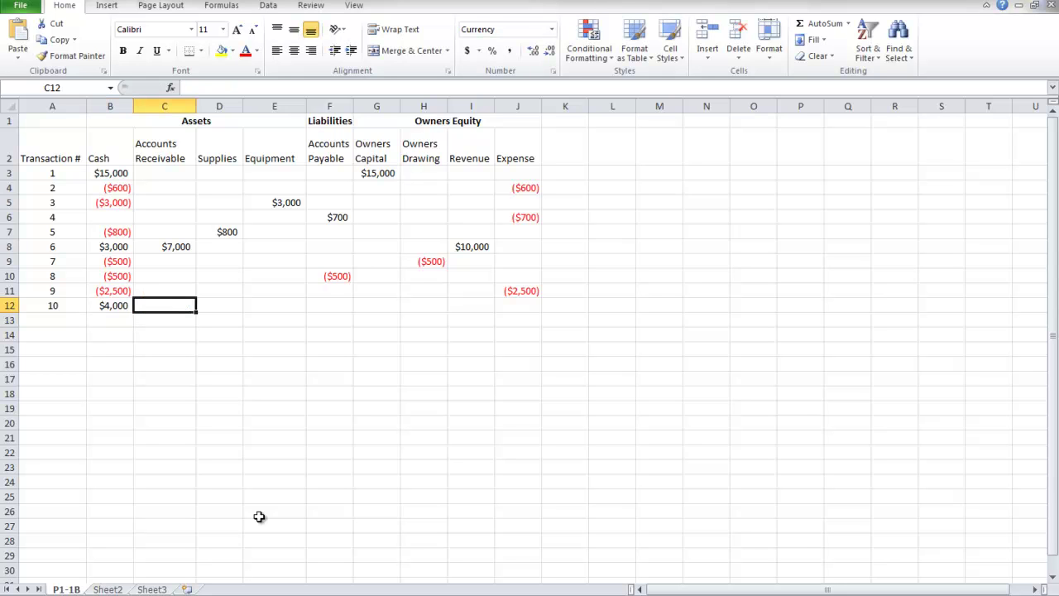
pyautogui.write('-')
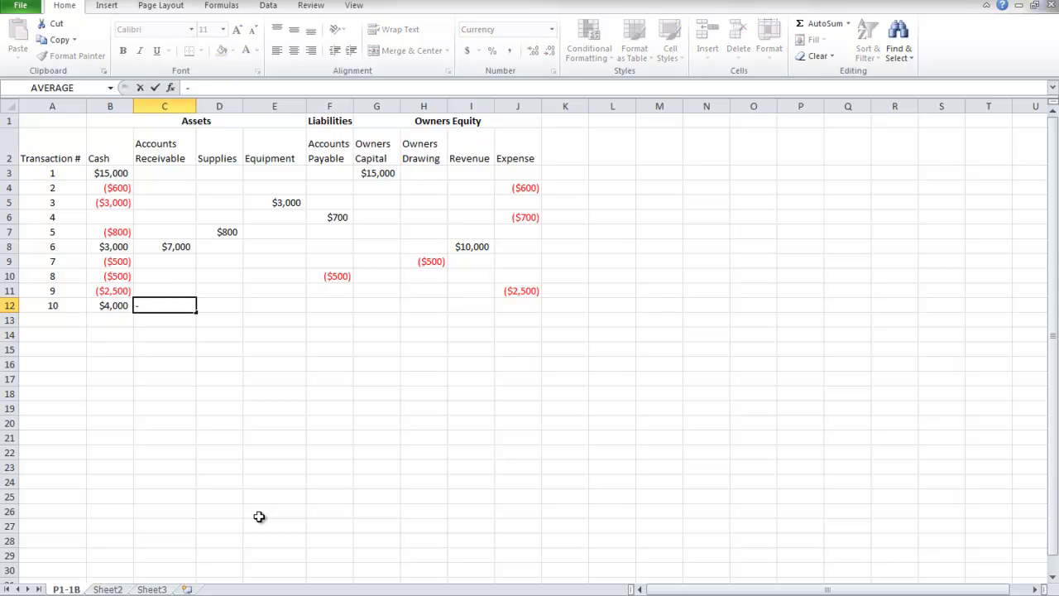
pyautogui.write('$4,000')
pyautogui.press('Return')
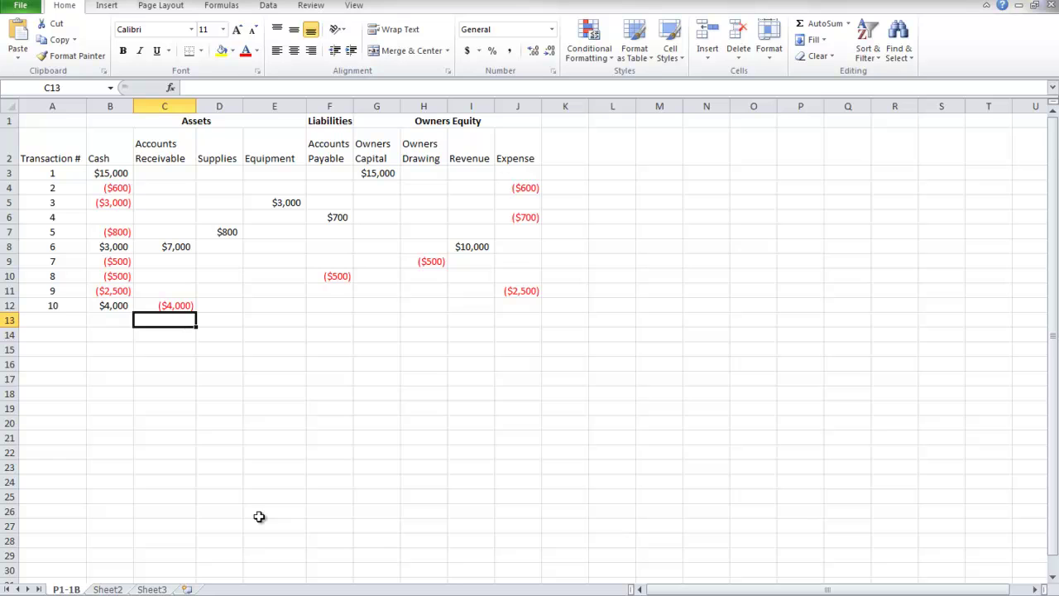
# Step: Sum B3:B12 in B14 for a $14,100 Cash total and fill it across through Expense
pyautogui.click(104, 334)
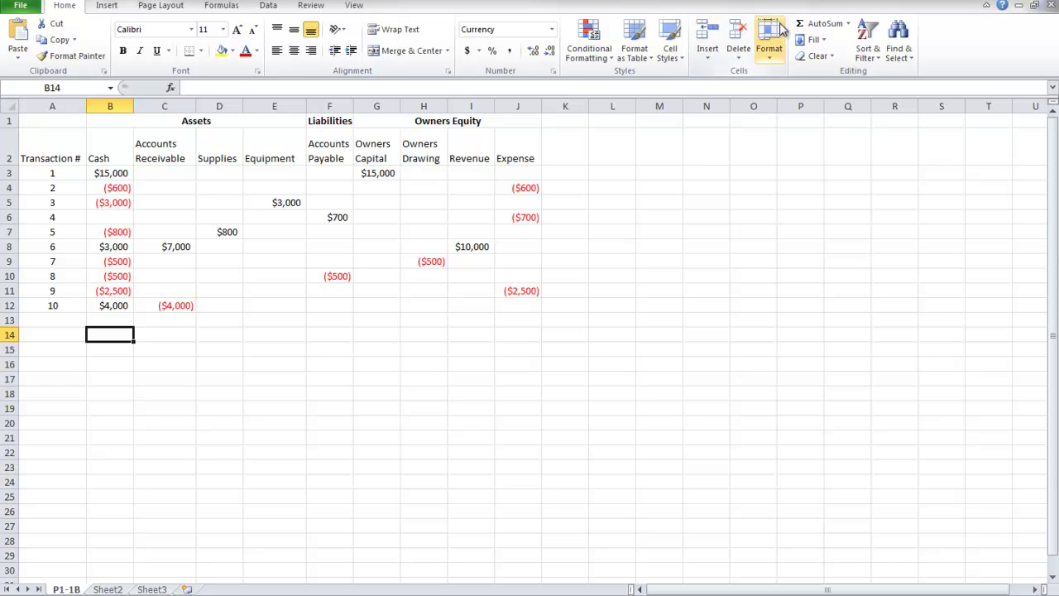
pyautogui.click(818, 26)
pyautogui.moveTo(111, 173); pyautogui.dragTo(111, 303)
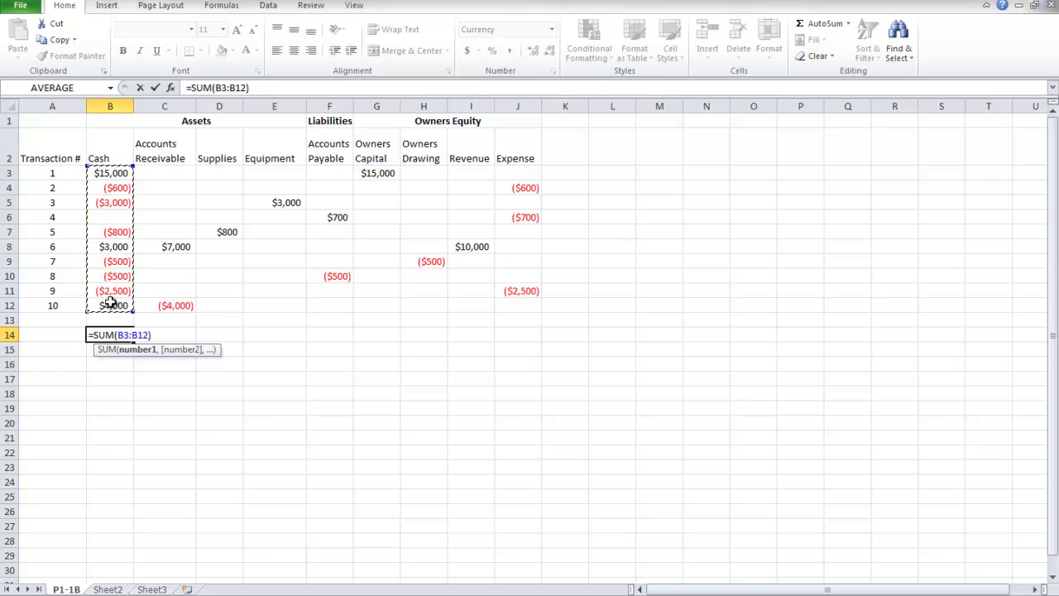
pyautogui.press('Return')
pyautogui.press('Up')
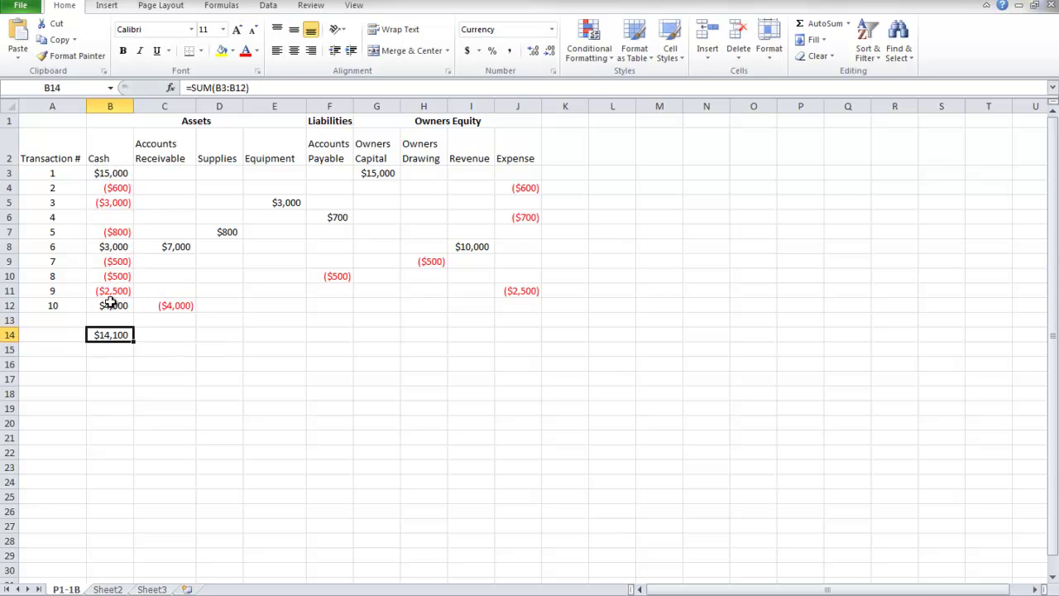
pyautogui.moveTo(133, 342); pyautogui.dragTo(527, 348)
# Step: Check each row-14 total from Accounts Receivable through Expense, ending at ($3,800)
pyautogui.click(157, 334)
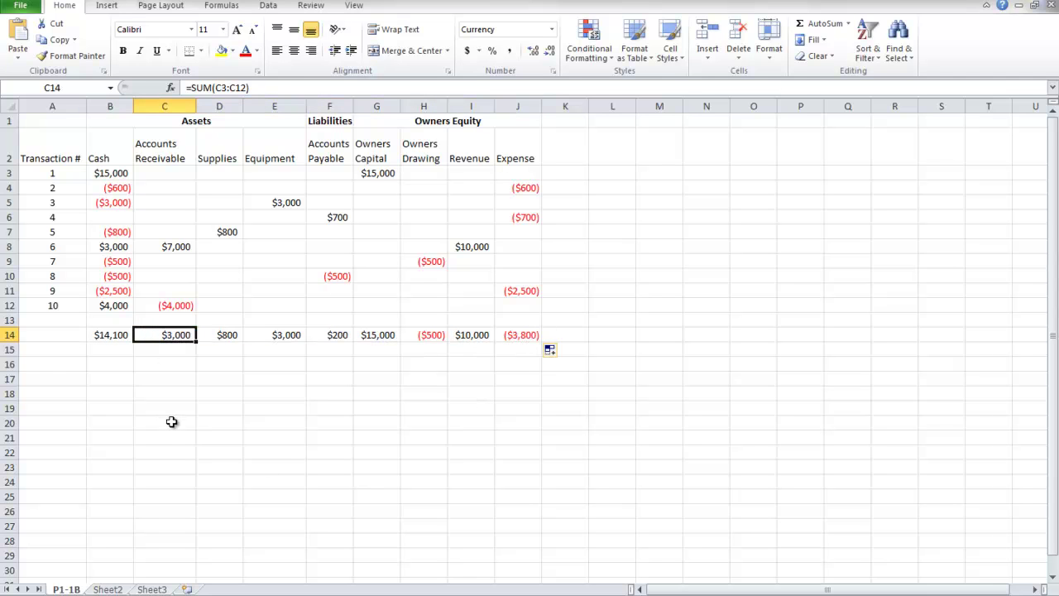
pyautogui.click(221, 323)
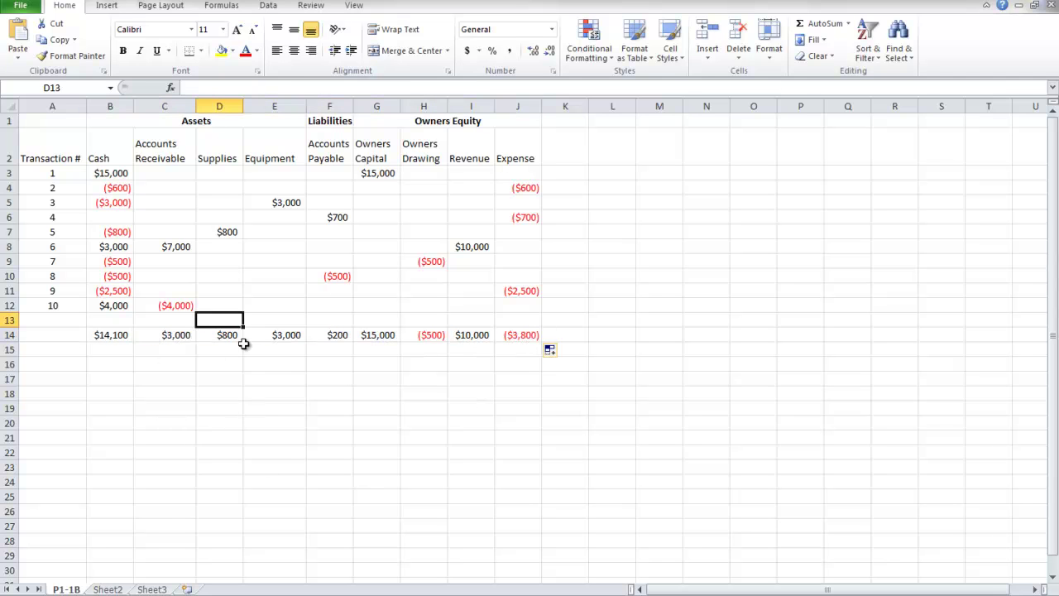
pyautogui.click(238, 344)
pyautogui.click(295, 335)
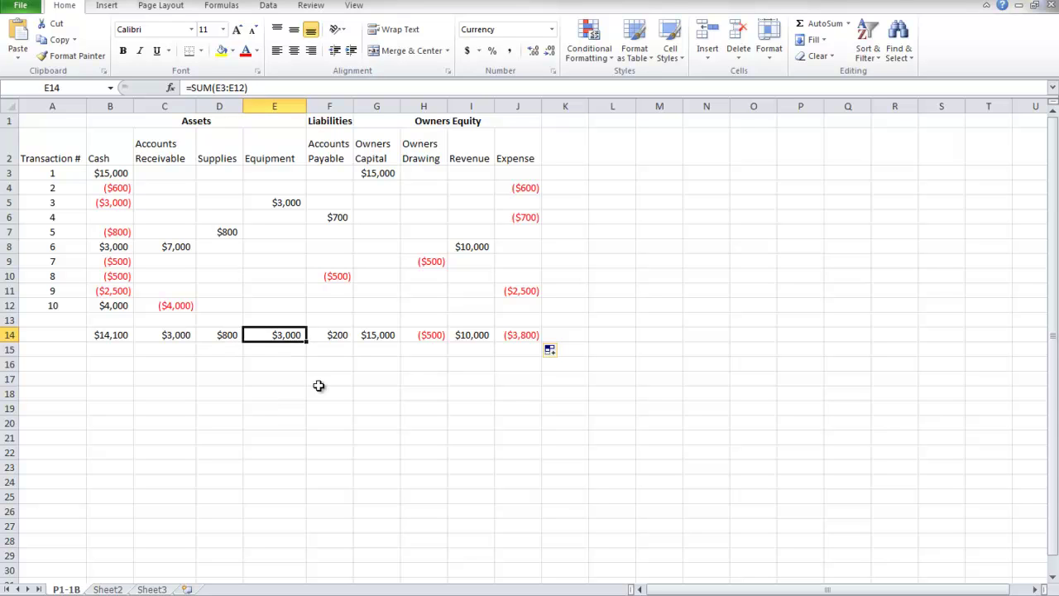
pyautogui.click(346, 338)
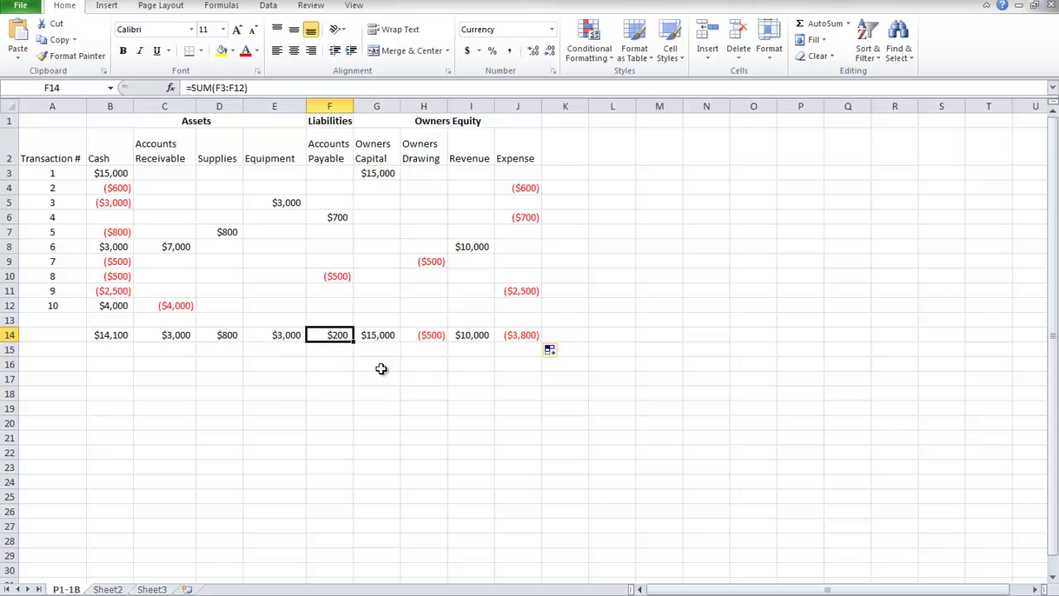
pyautogui.click(384, 335)
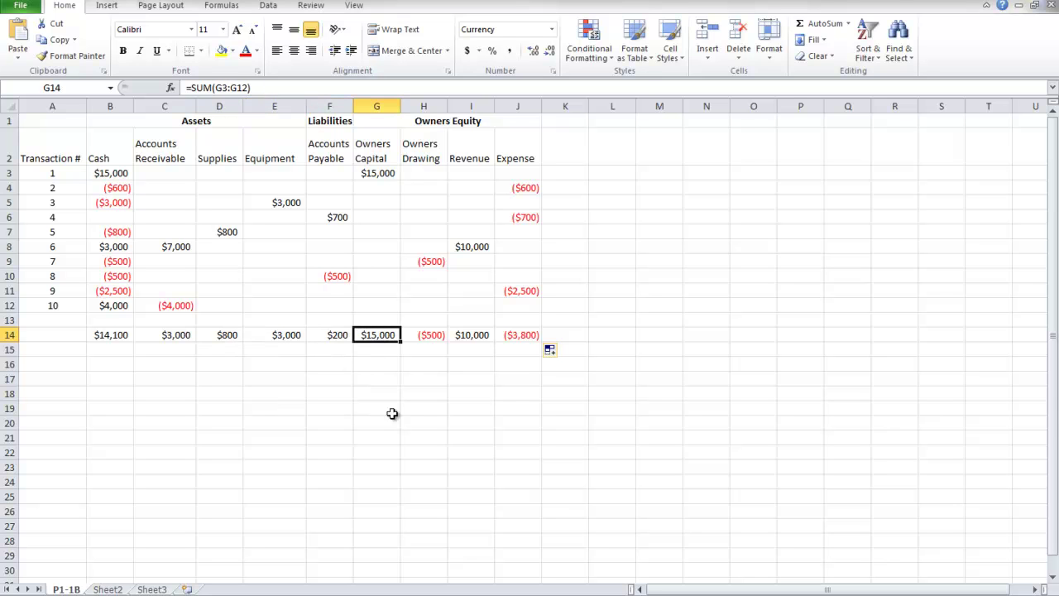
pyautogui.click(418, 335)
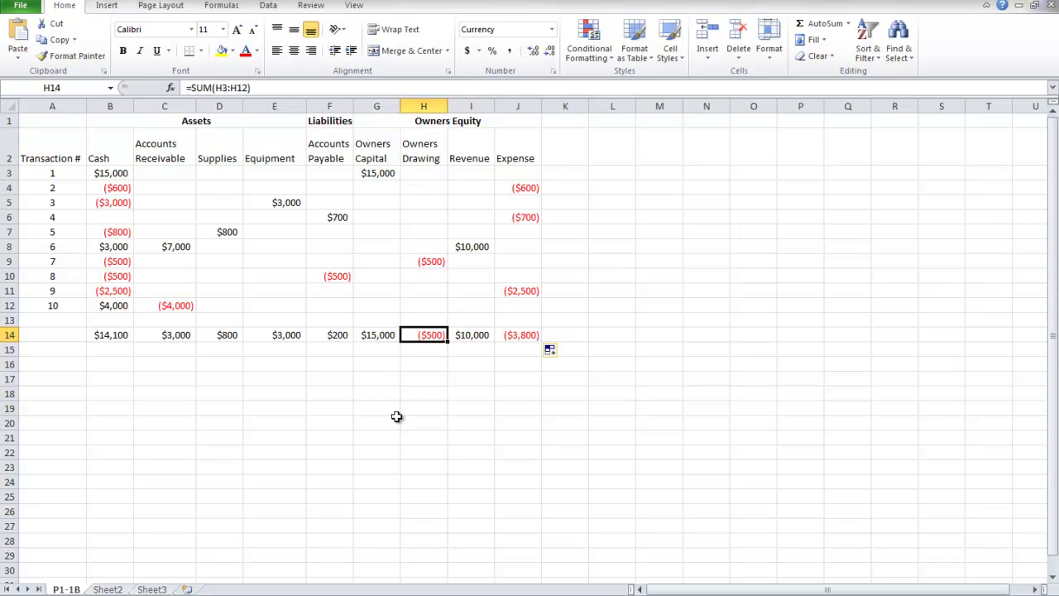
pyautogui.click(475, 336)
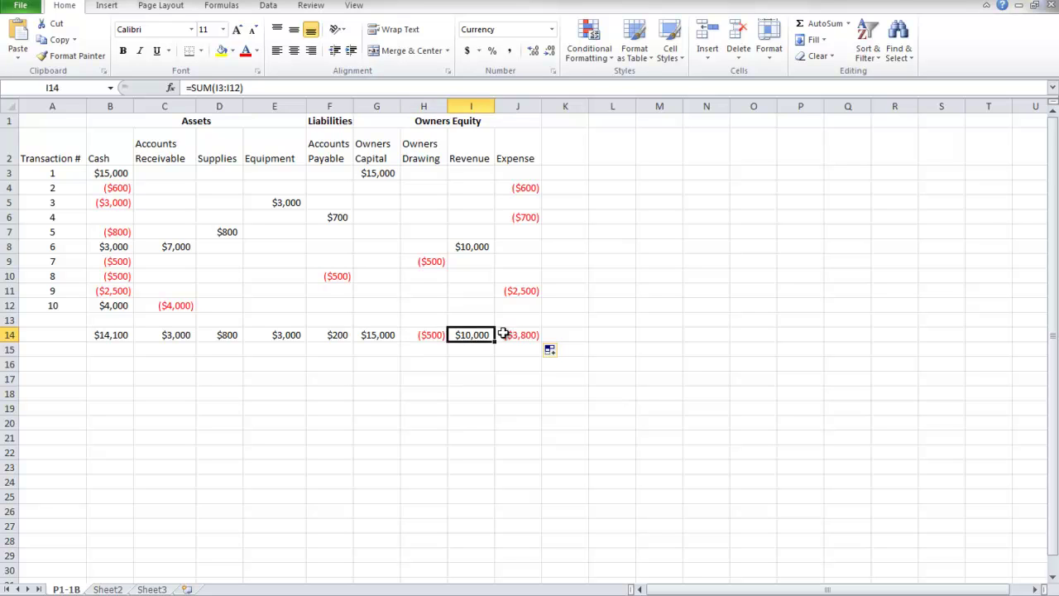
pyautogui.click(506, 334)
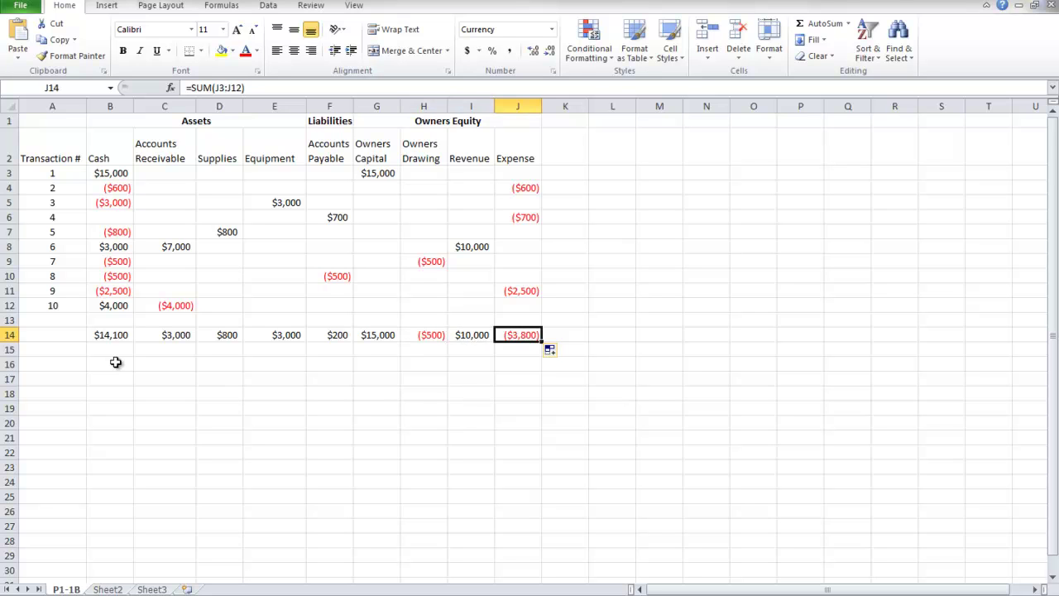
# Step: Enter =B14+C14+D14+E14 in E16 so total assets show $20,900
pyautogui.click(269, 365)
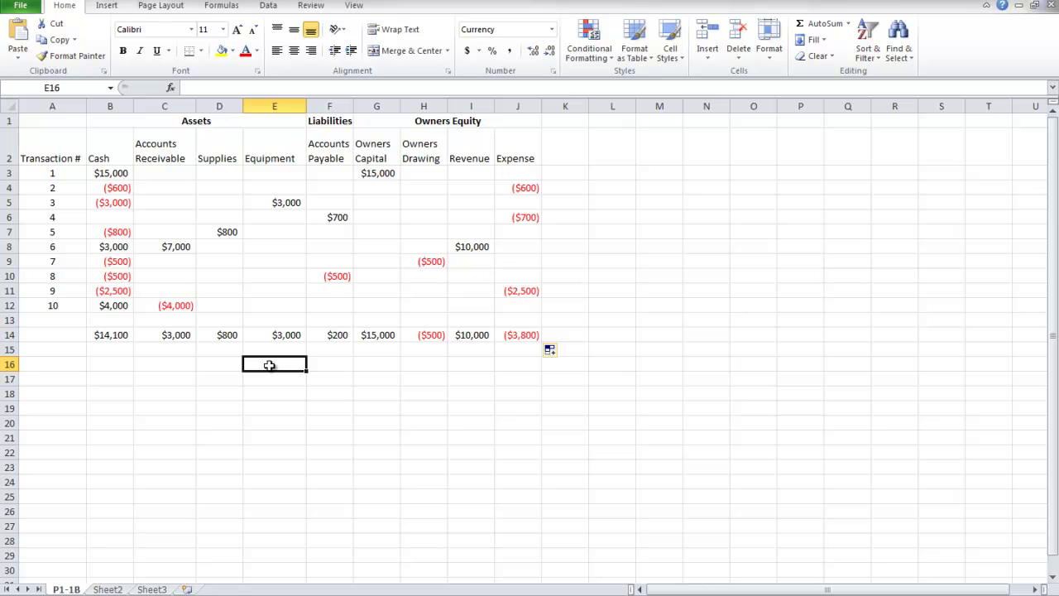
pyautogui.write('=')
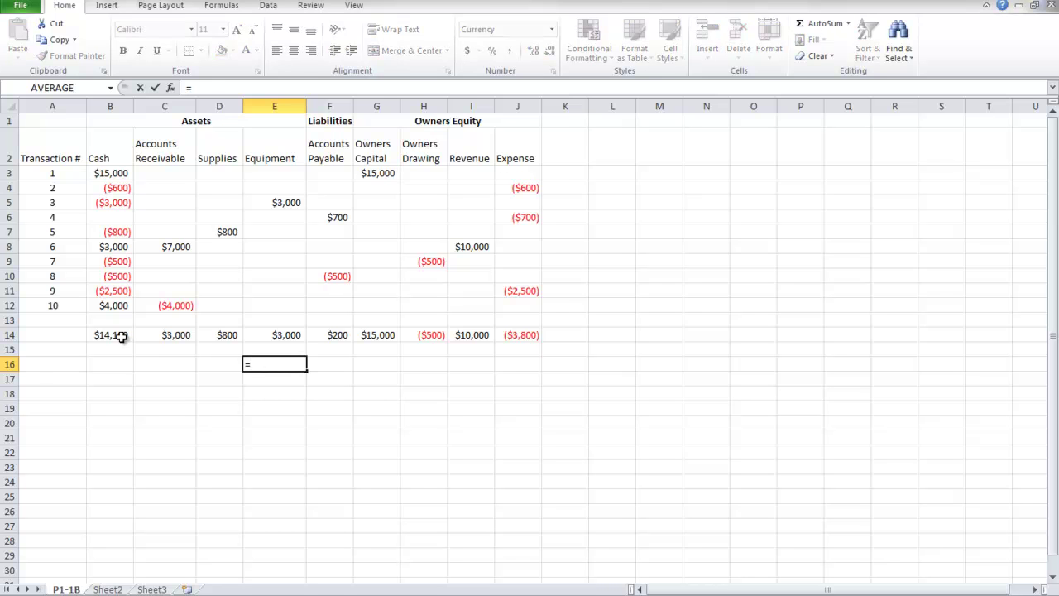
pyautogui.click(122, 335)
pyautogui.write('+')
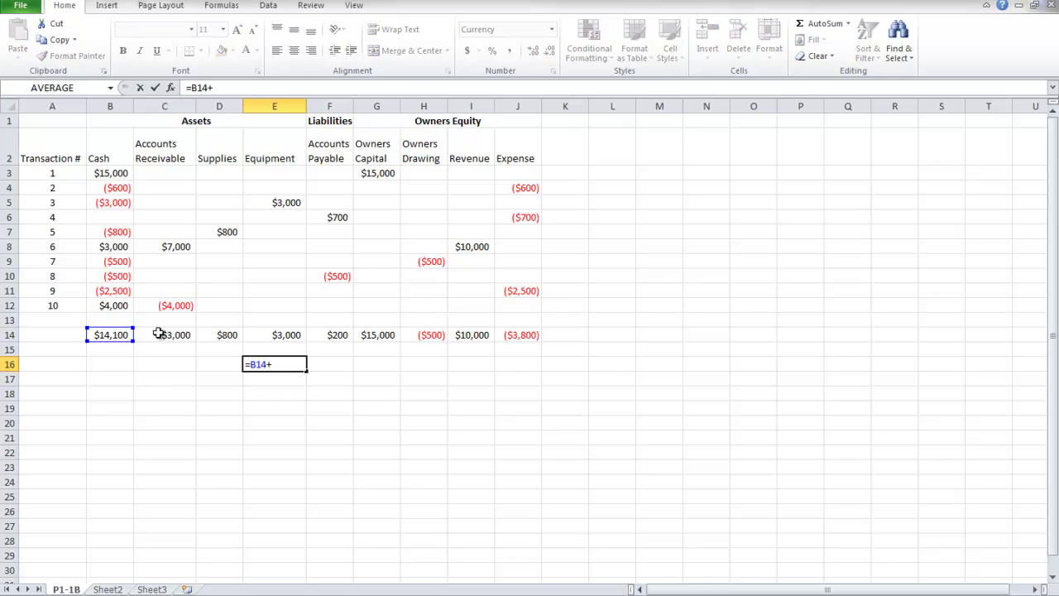
pyautogui.click(159, 334)
pyautogui.write('+')
pyautogui.click(208, 337)
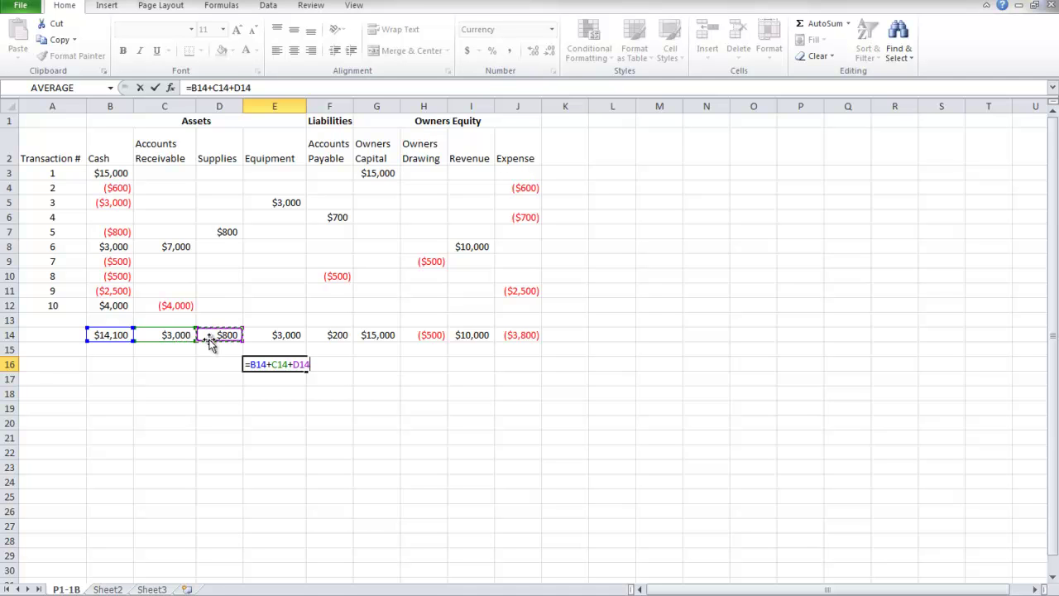
pyautogui.write('+')
pyautogui.click(279, 336)
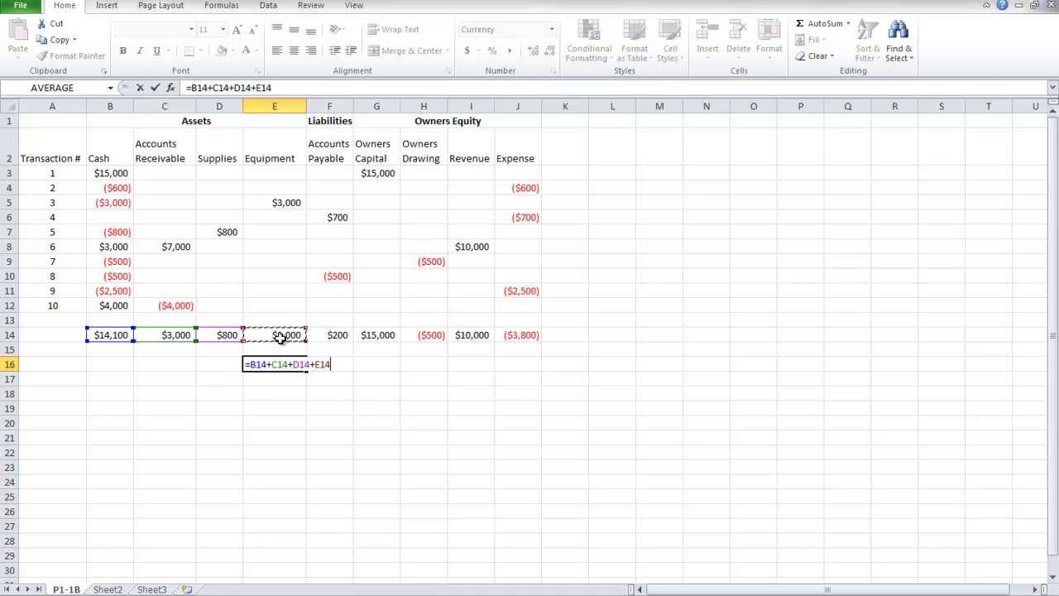
pyautogui.press('Return')
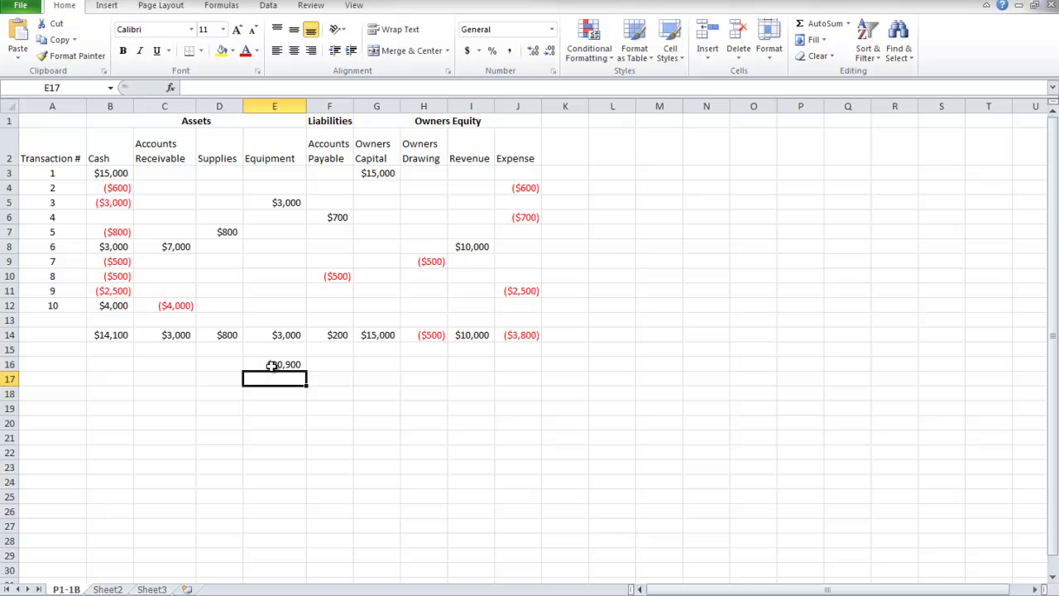
pyautogui.click(276, 364)
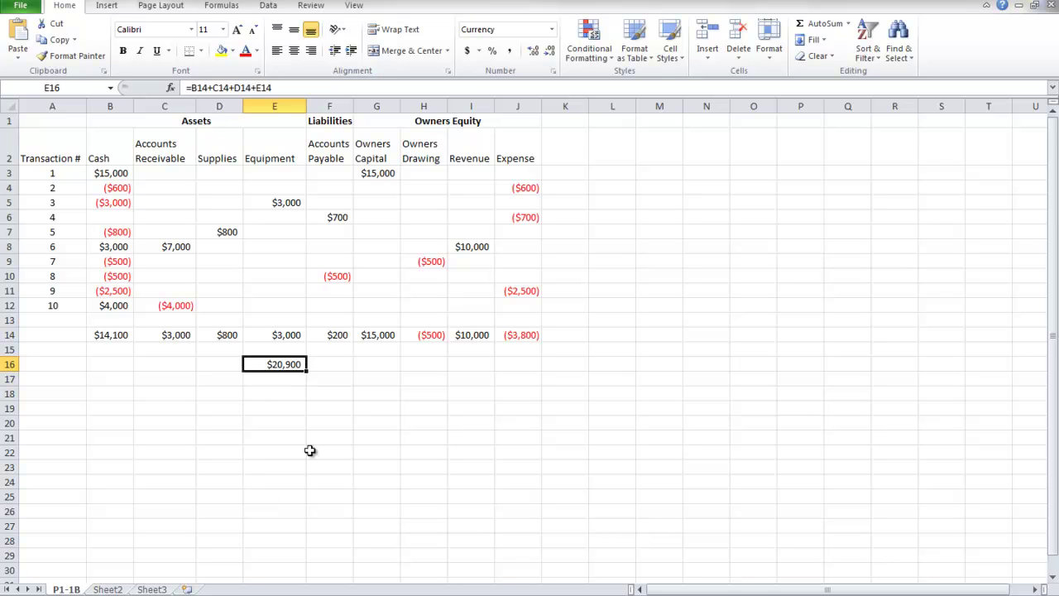
pyautogui.click(330, 366)
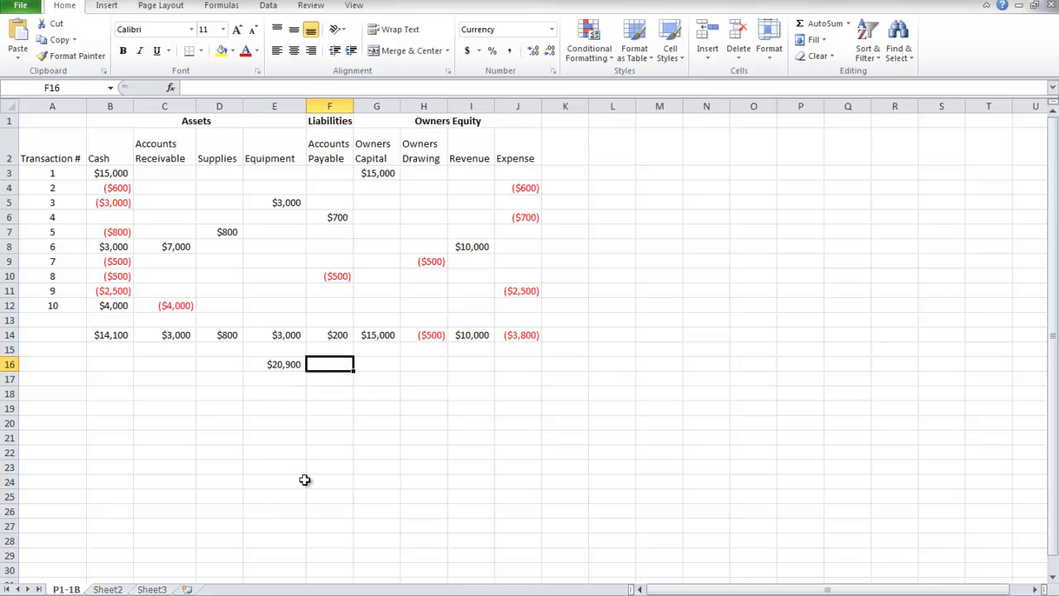
# Step: Enter =F14+G14+H14+I14+J14 in F16 for $20,900, then compare it with E16
pyautogui.write('=')
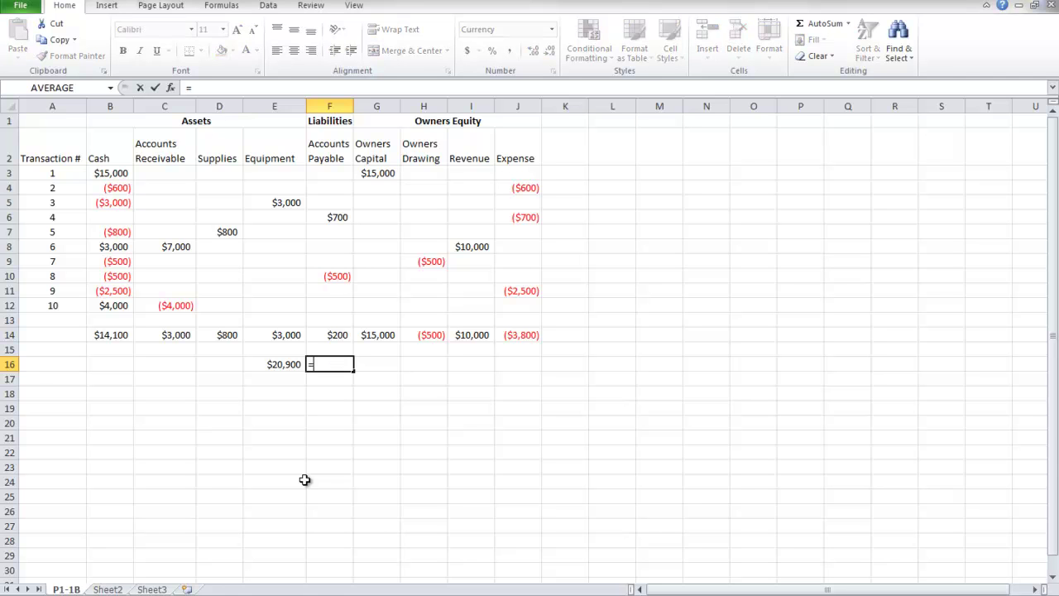
pyautogui.click(336, 331)
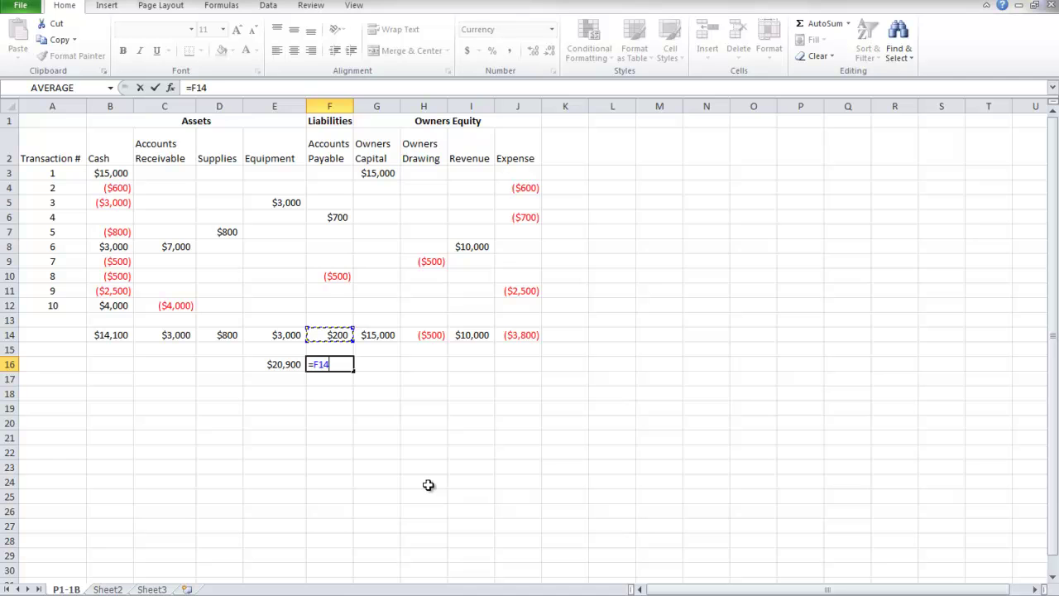
pyautogui.write('+')
pyautogui.click(387, 335)
pyautogui.write('+')
pyautogui.click(414, 333)
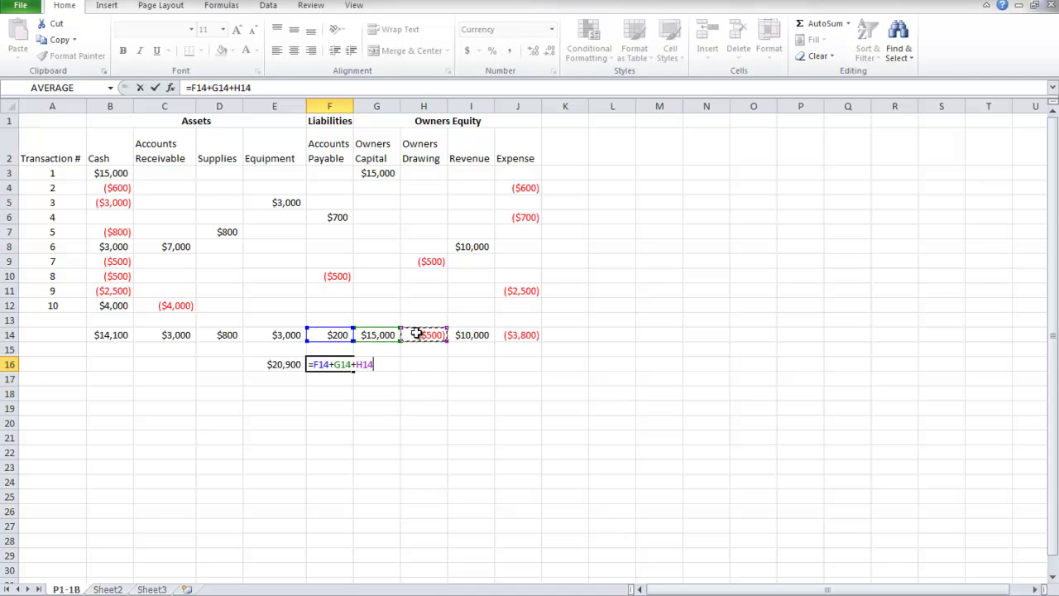
pyautogui.write('+')
pyautogui.click(470, 335)
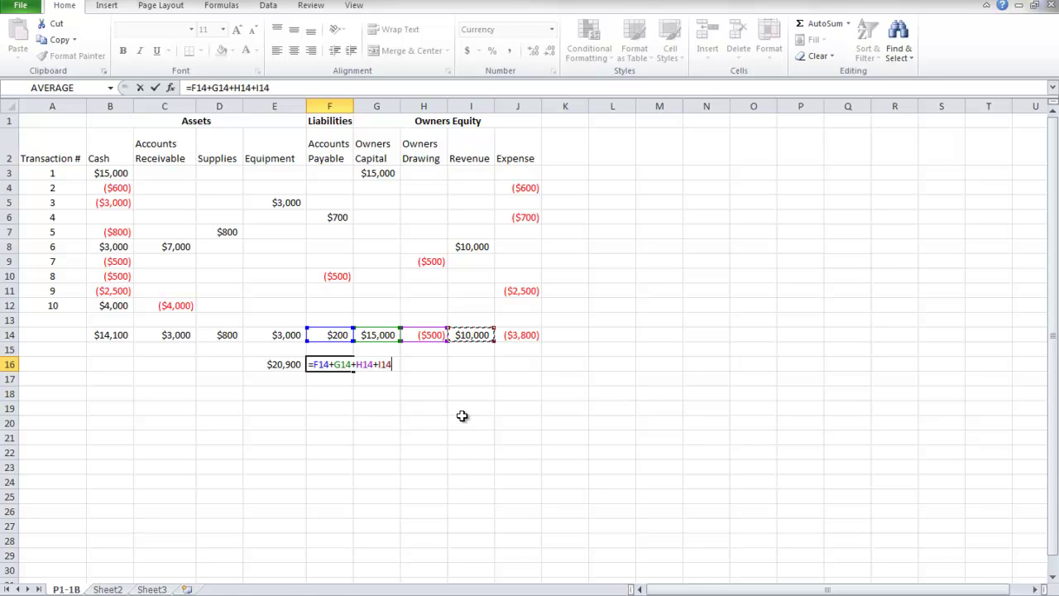
pyautogui.write('+')
pyautogui.click(517, 334)
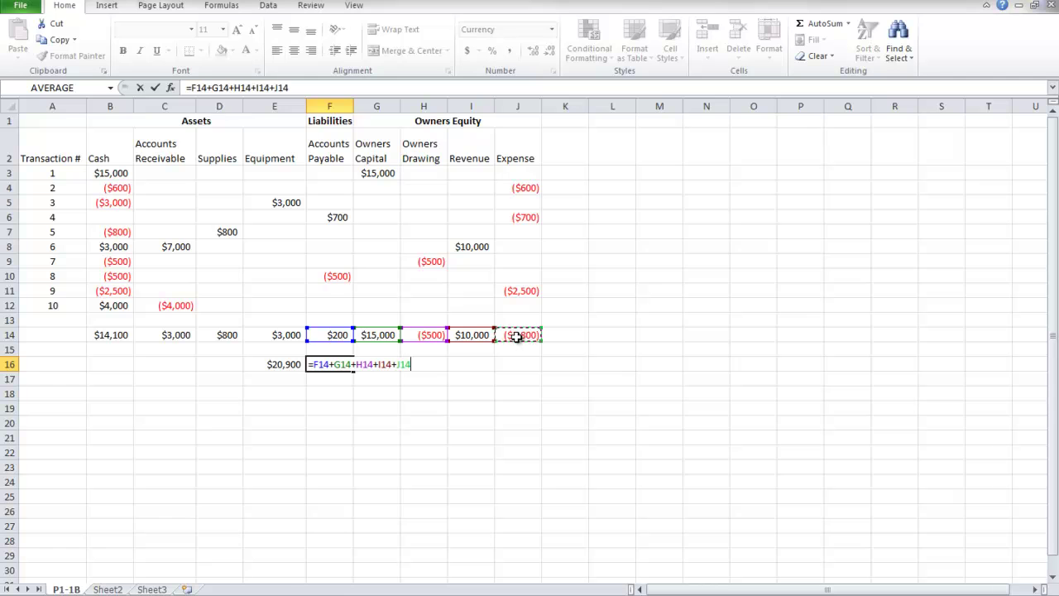
pyautogui.press('Return')
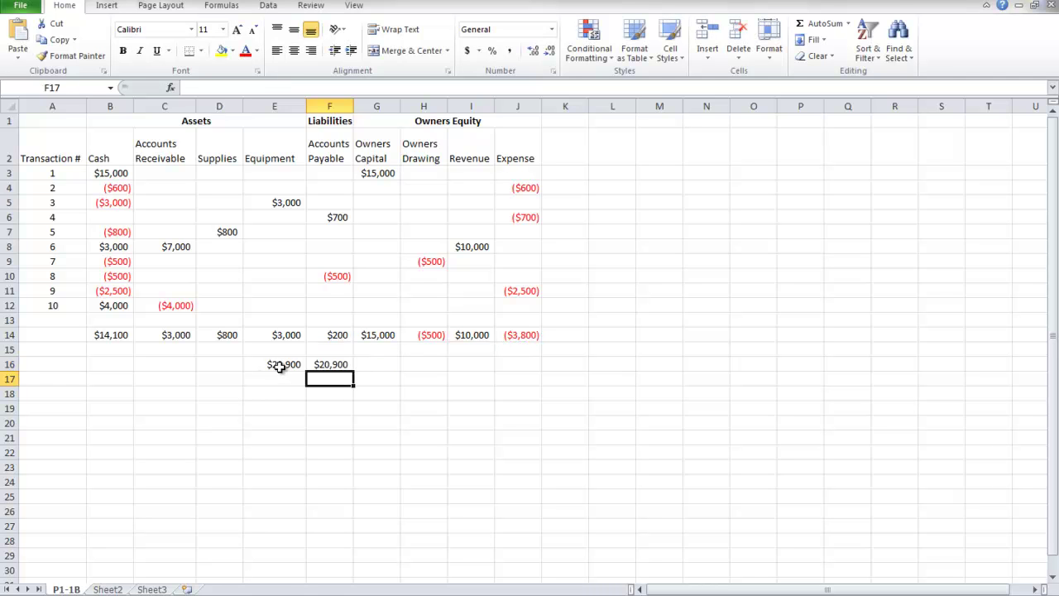
pyautogui.moveTo(281, 367); pyautogui.dragTo(327, 365)
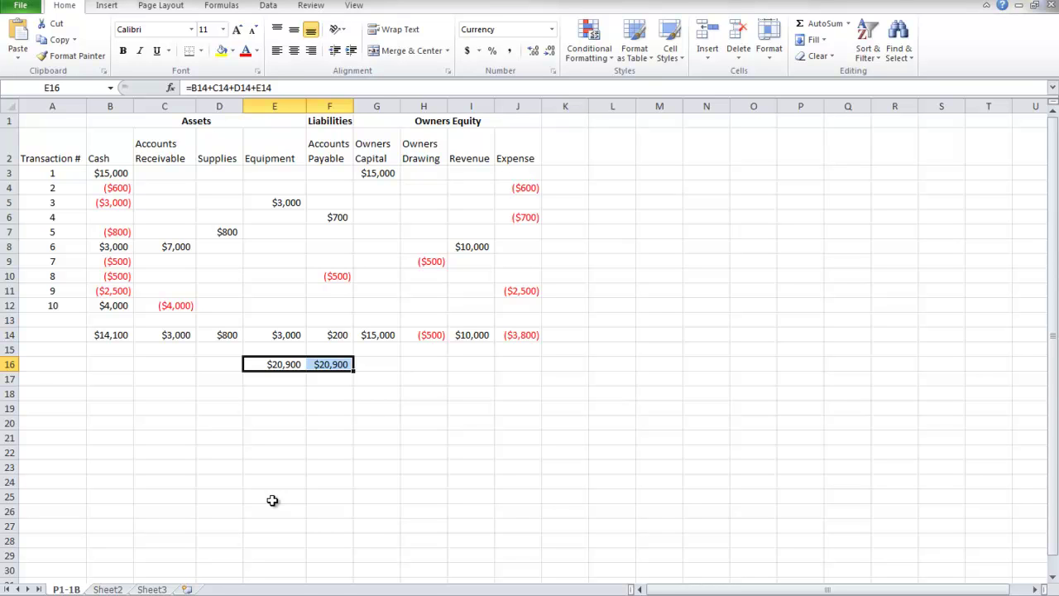
# Step: Enter =I14+J14 in I16 so net income shows $6,200
pyautogui.click(472, 334)
pyautogui.moveTo(480, 336); pyautogui.dragTo(516, 335)
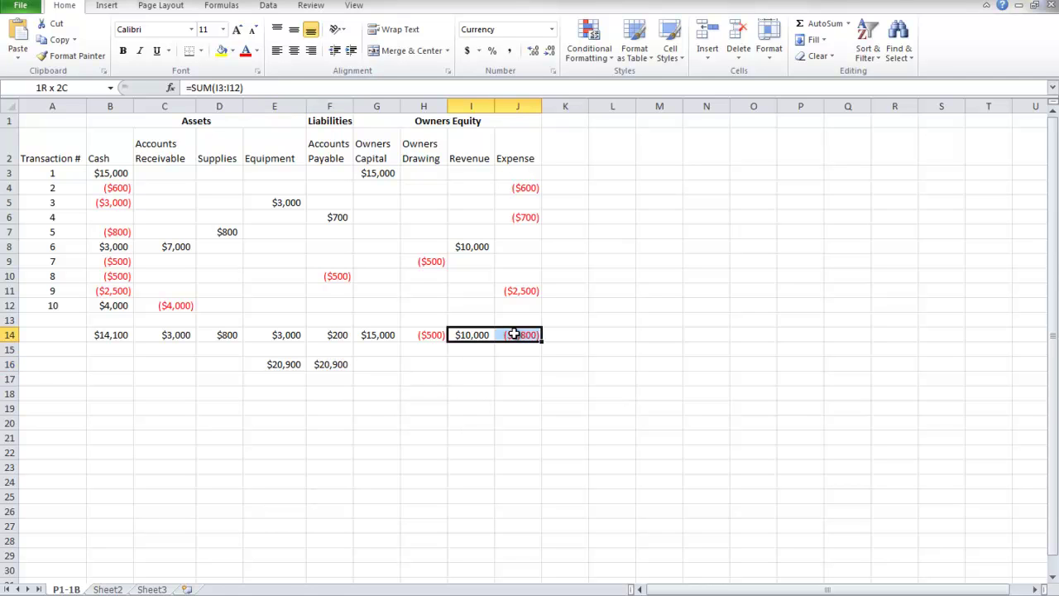
pyautogui.click(472, 364)
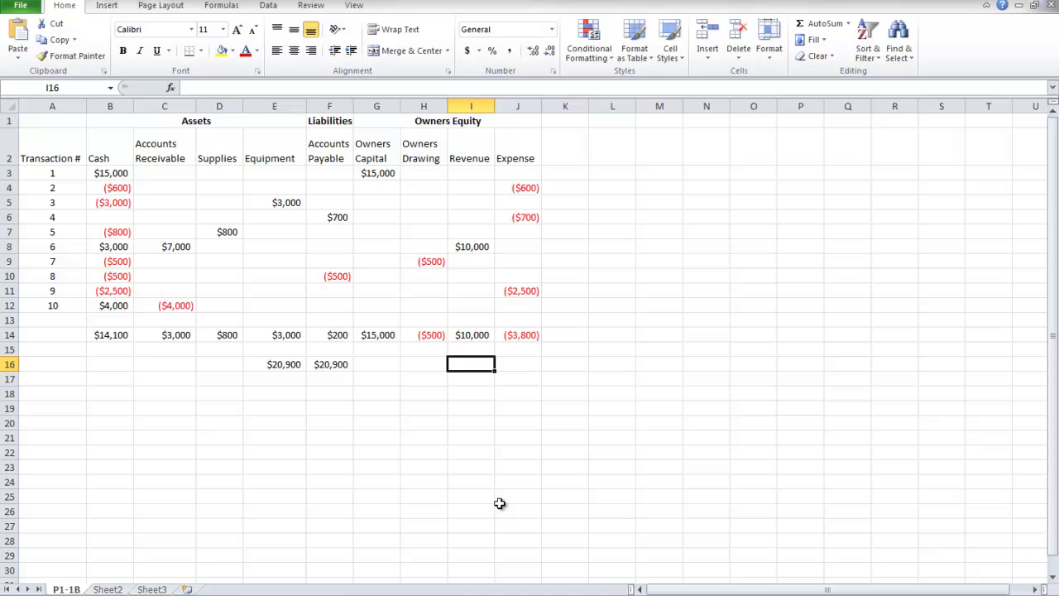
pyautogui.write('=')
pyautogui.click(478, 334)
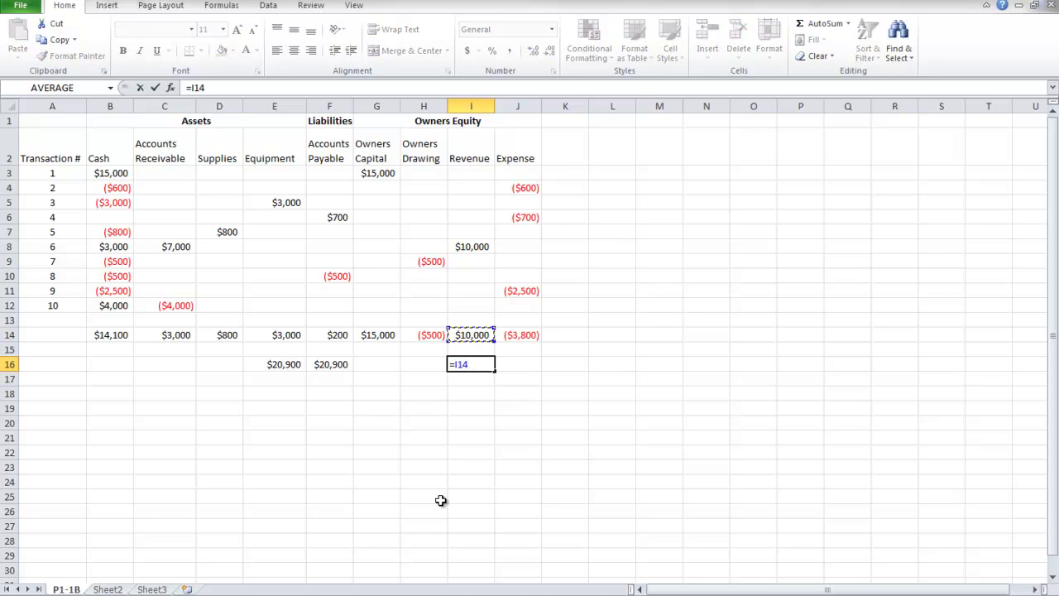
pyautogui.write('+')
pyautogui.click(519, 335)
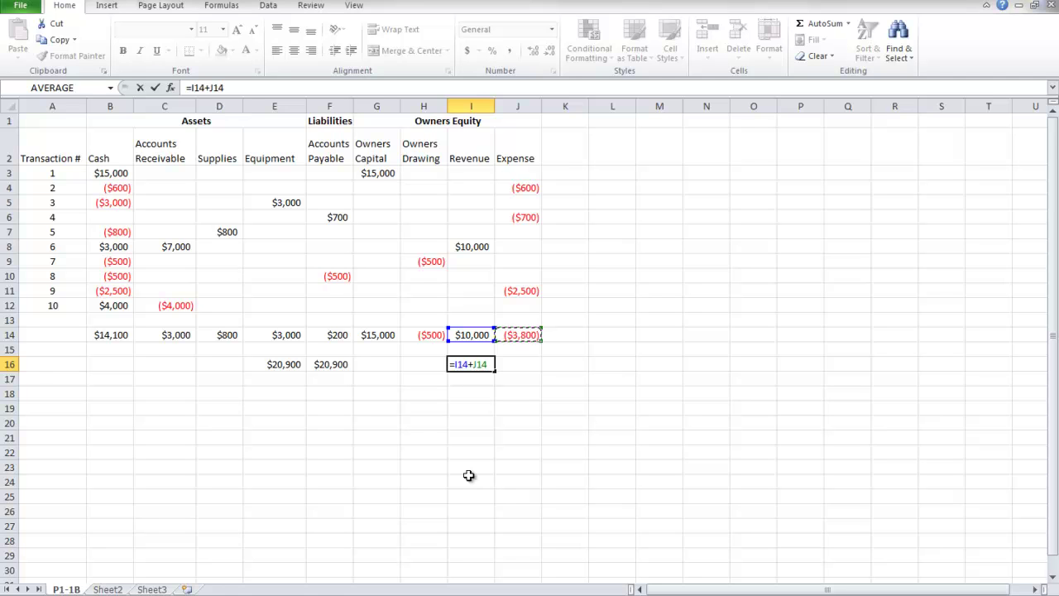
pyautogui.press('Return')
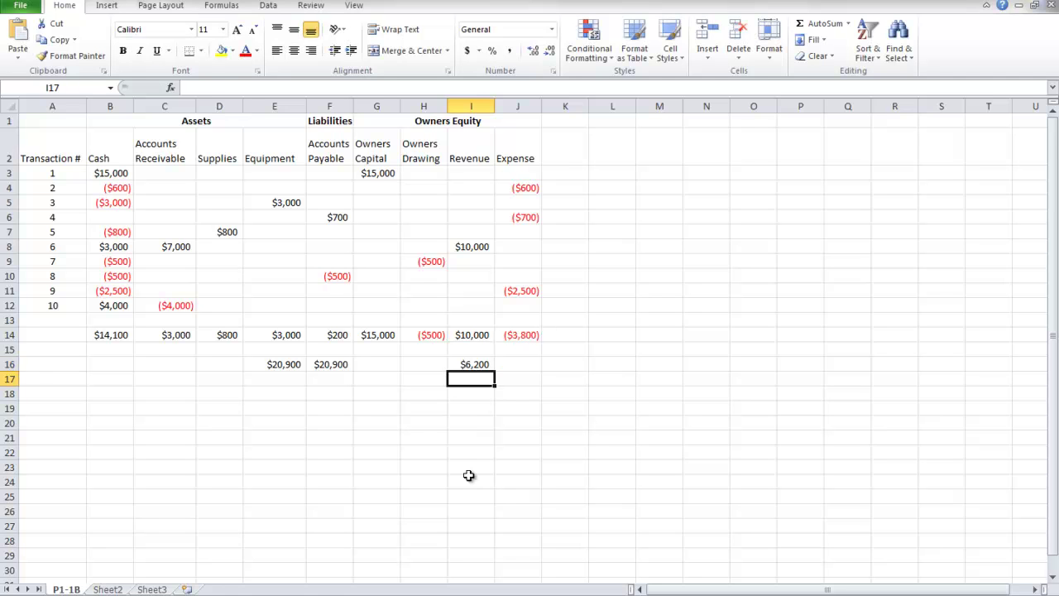
pyautogui.click(477, 365)
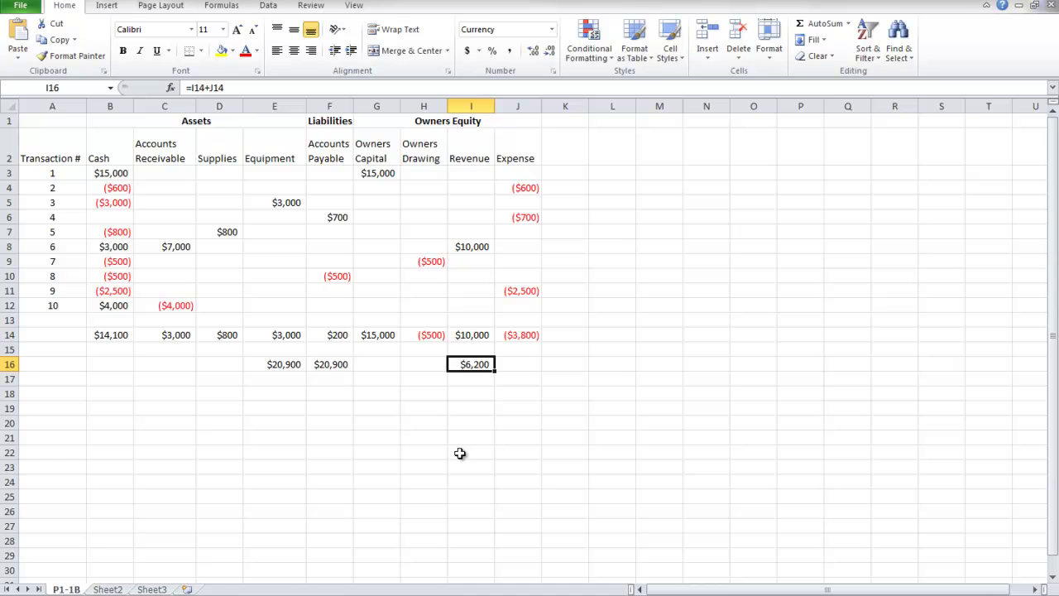